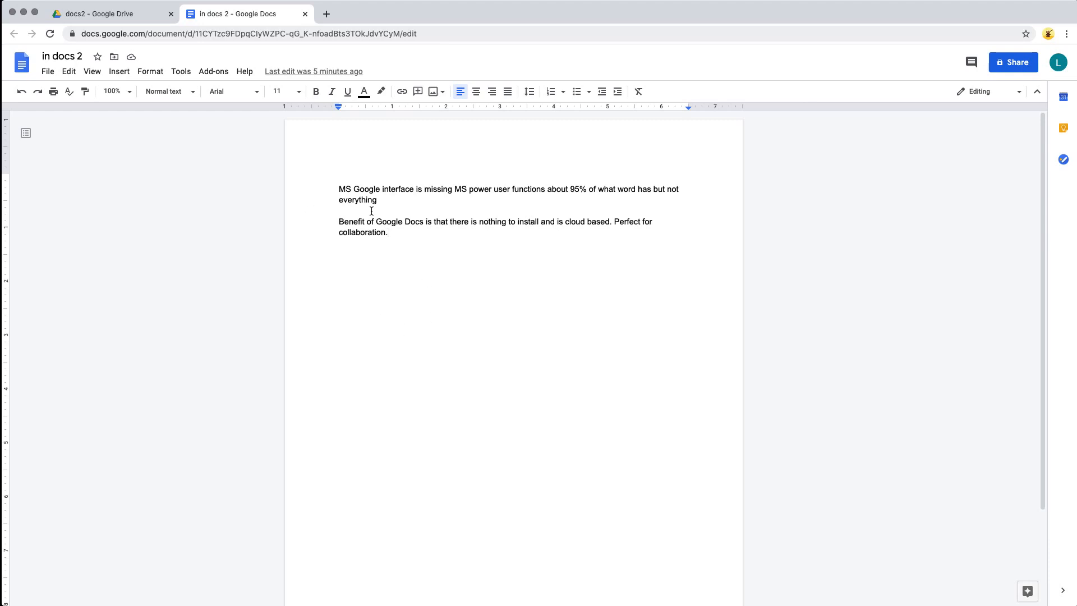
- Enlarge the browser zoom of the document page to about twice its original size
left_click(1066, 33)
left_click(1028, 156)
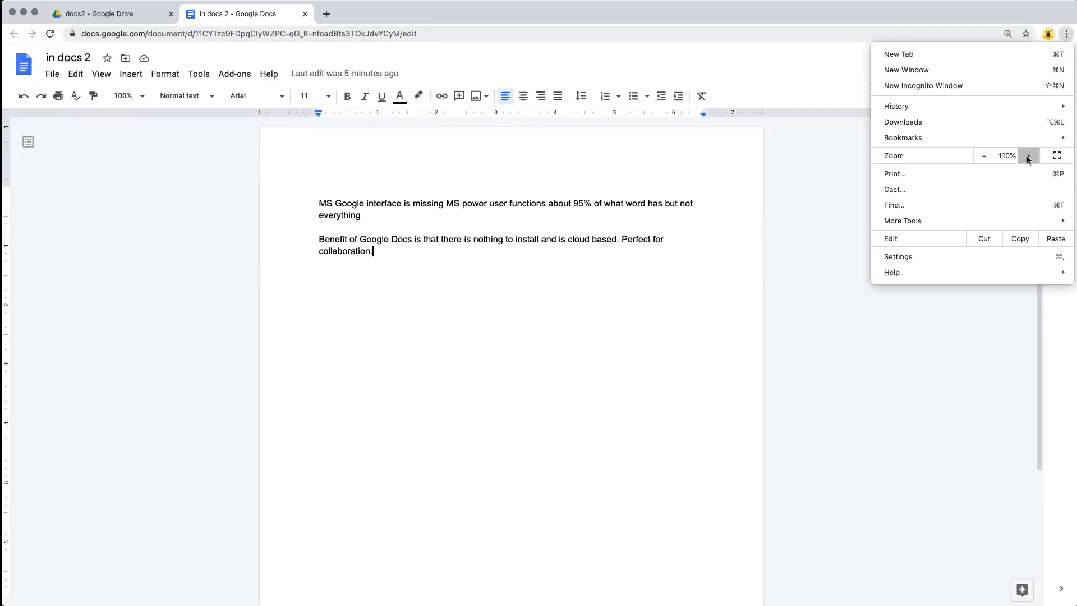
left_click(1027, 157)
left_click(1027, 156)
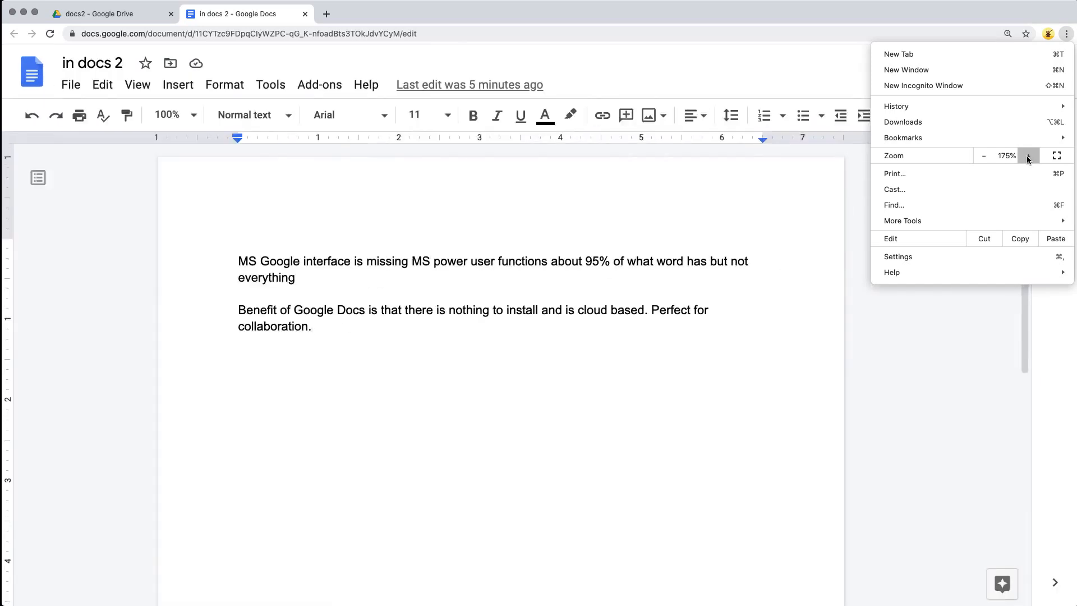
left_click(1028, 156)
left_click(408, 309)
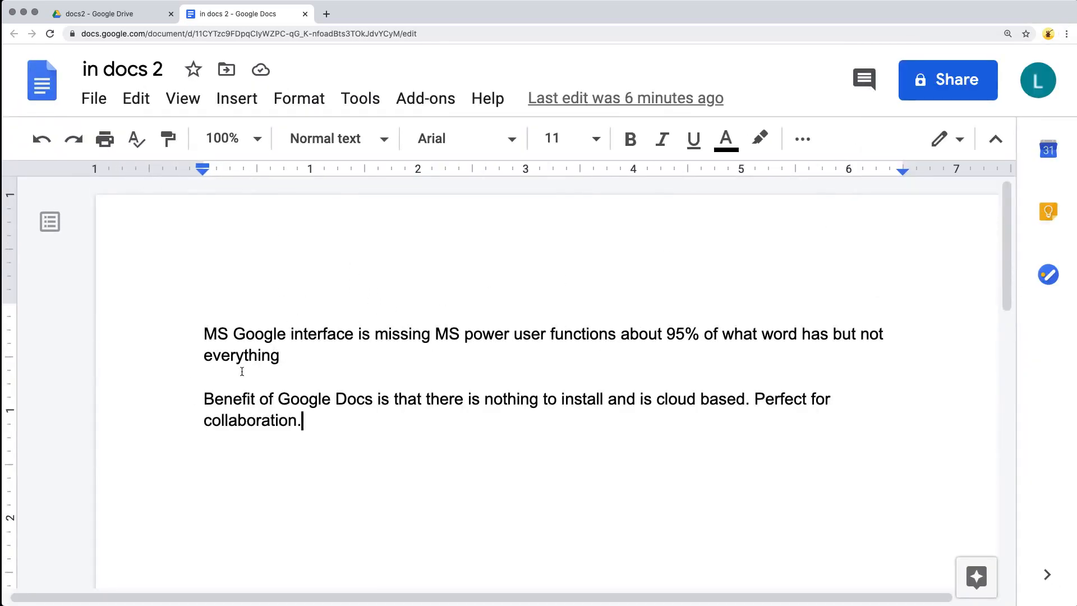
- Highlight the document's body text and the document ID in its web address
left_click_drag(332, 421, 182, 314)
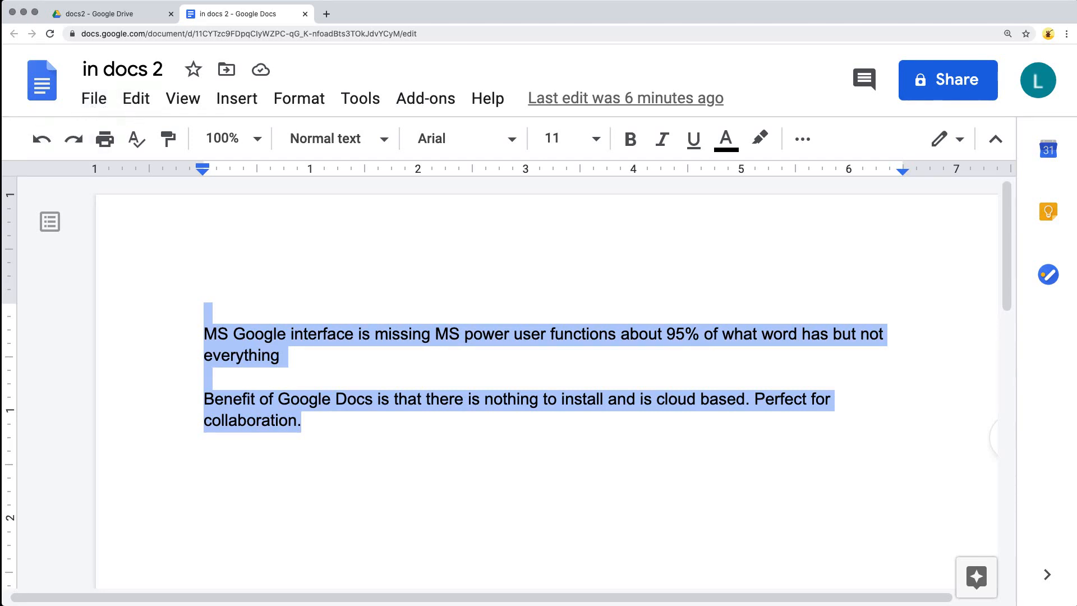
left_click(189, 293)
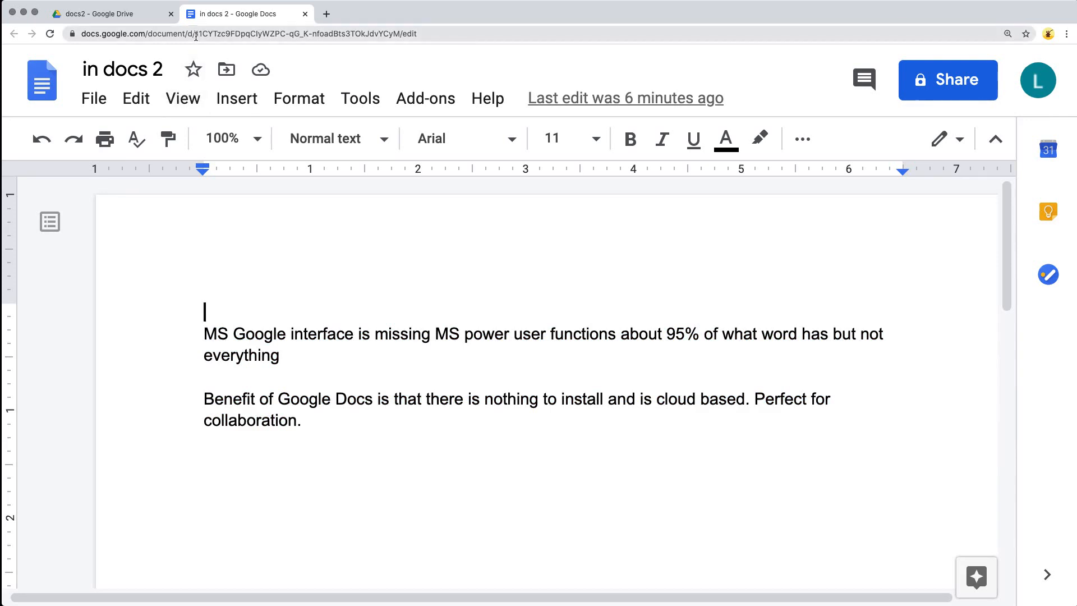
left_click_drag(196, 36, 402, 35)
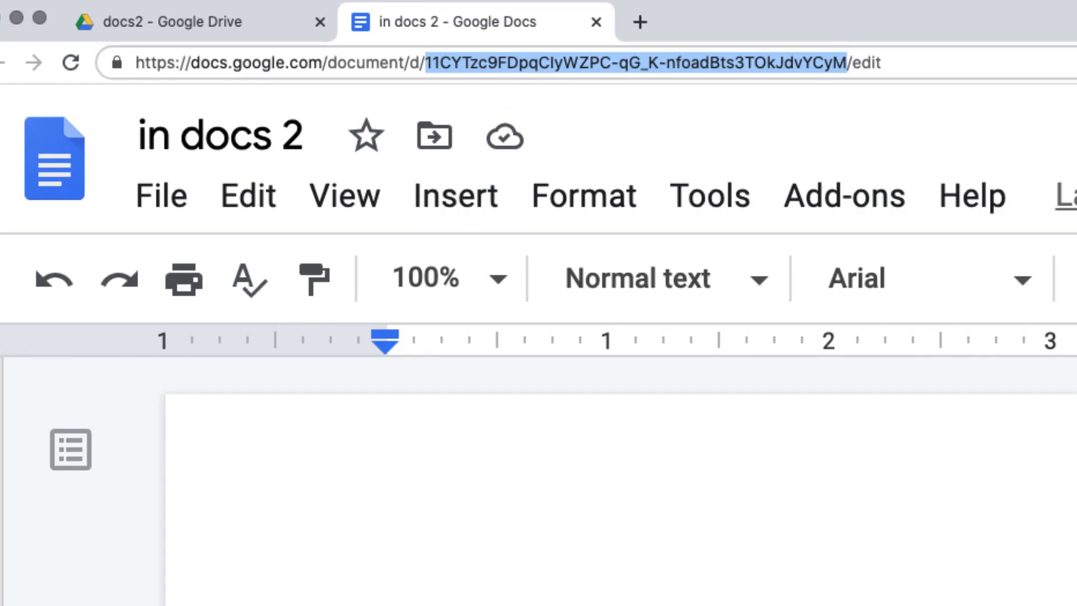
key("super+Tab")
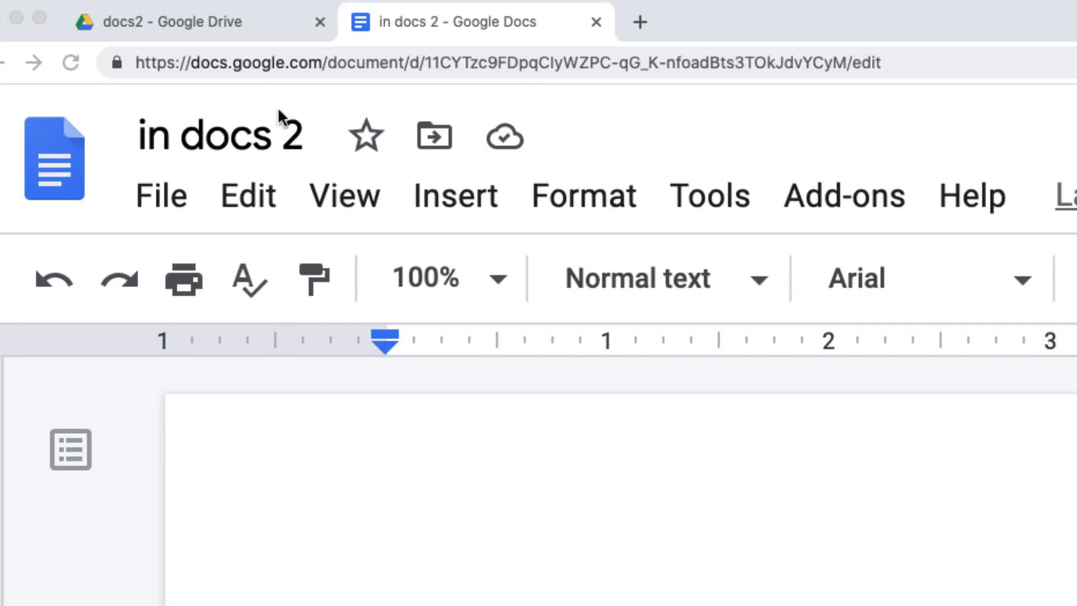
key("super+Tab")
- Rename the document to "New Name Doc" and check its name in the docs2 Drive folder
left_click(286, 134)
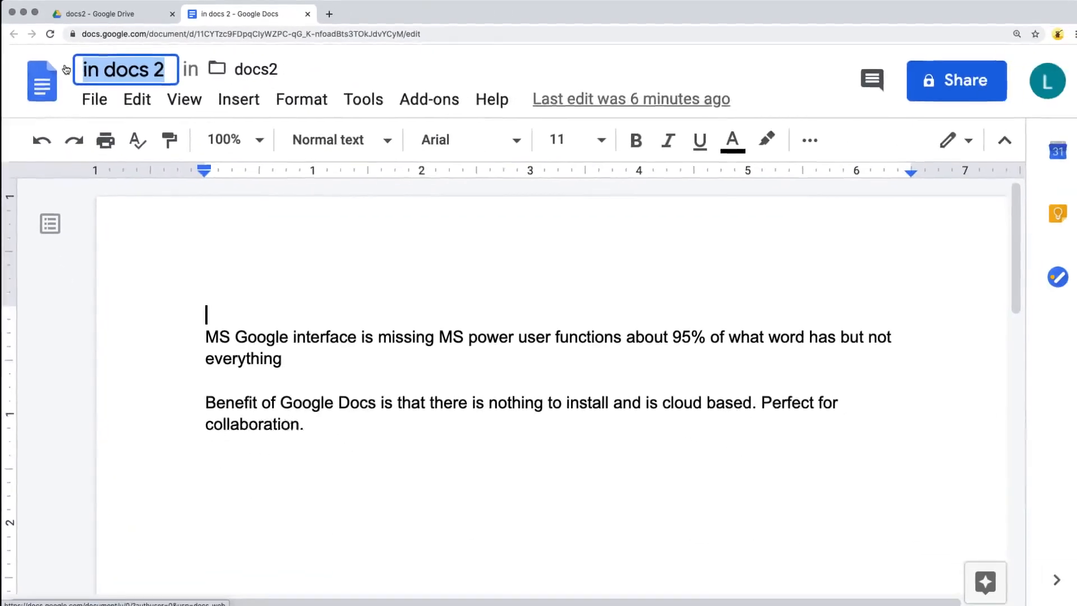
type("New Name Doc")
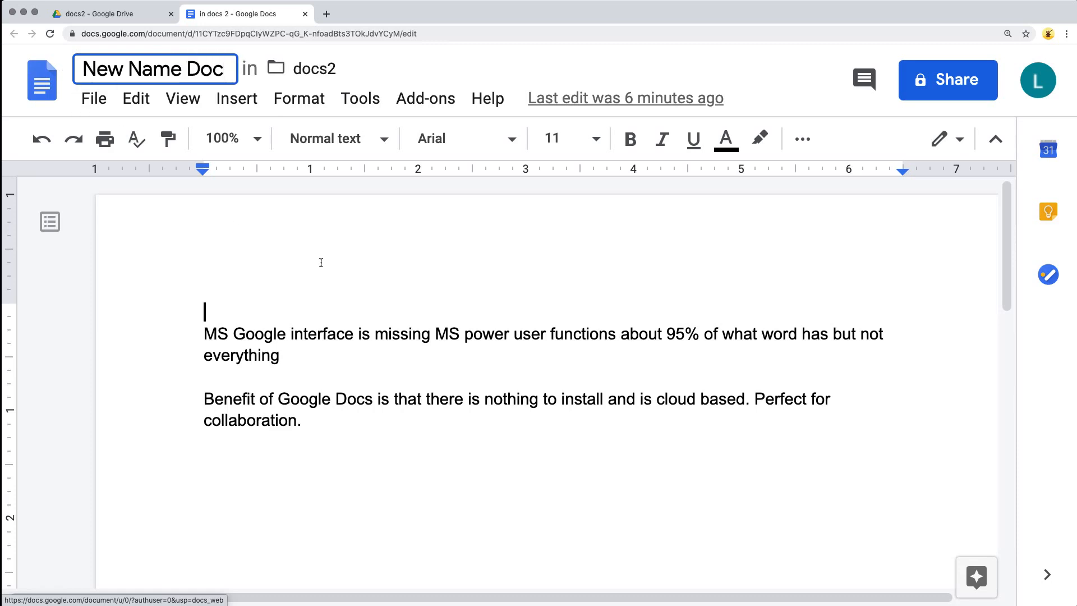
key("Return")
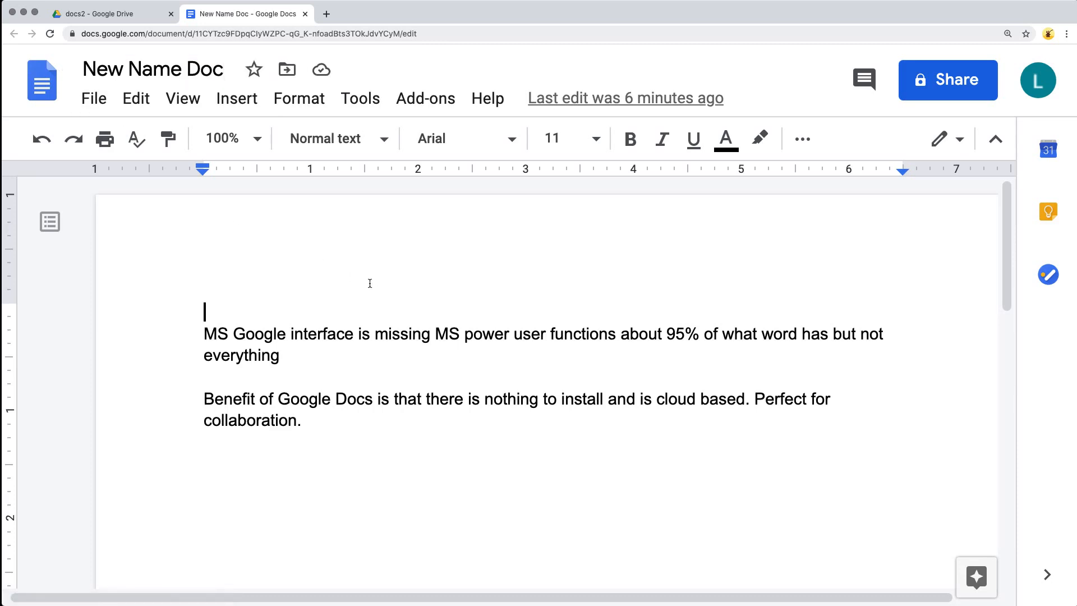
left_click(112, 13)
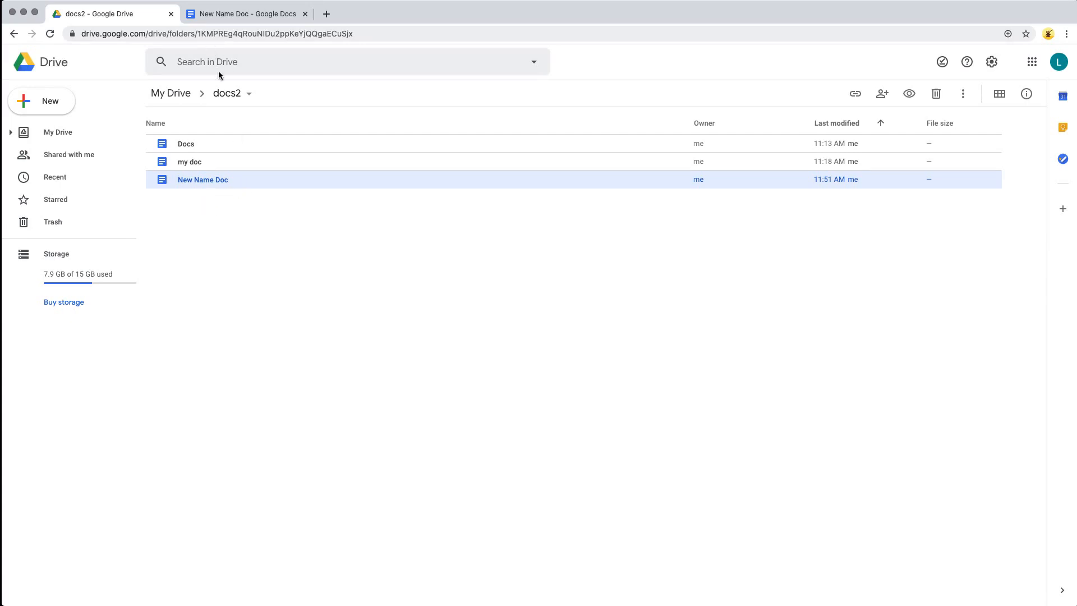
left_click(251, 17)
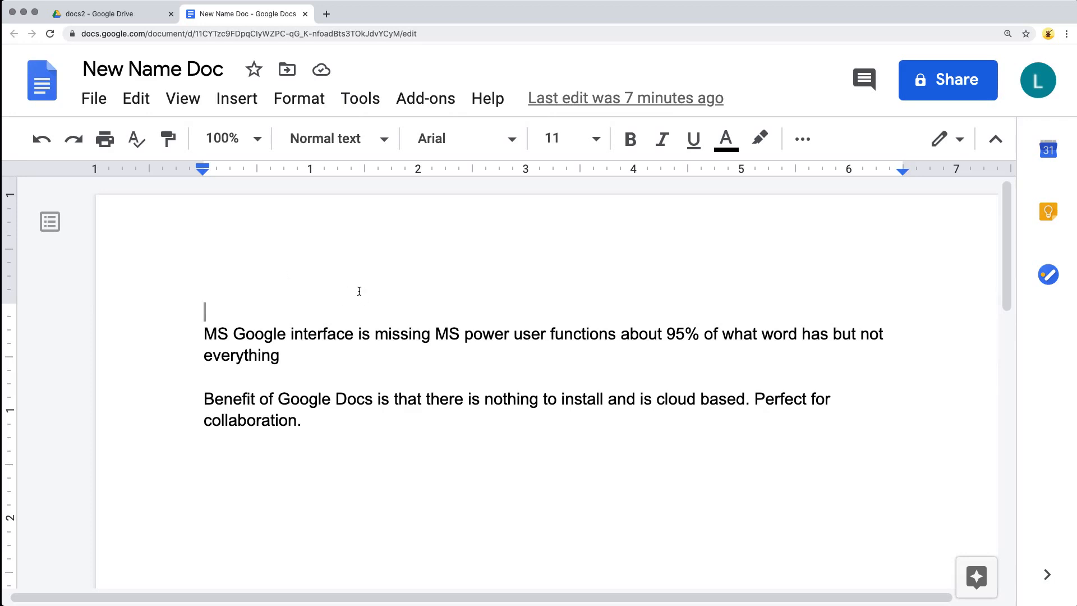
- Download the document as a Microsoft Word (.docx) file
left_click_drag(325, 430, 199, 400)
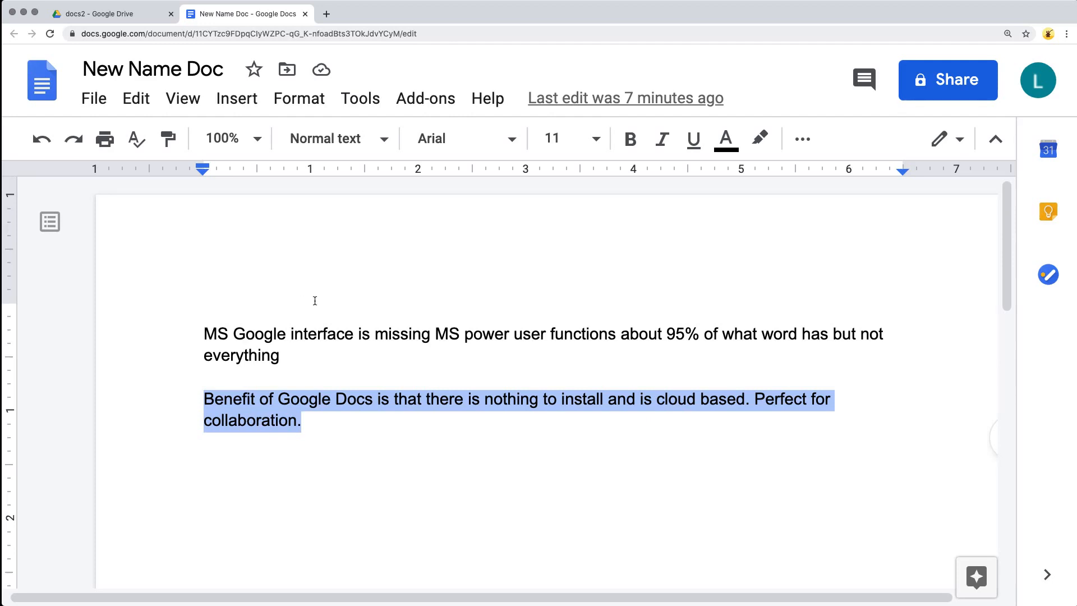
left_click(436, 334)
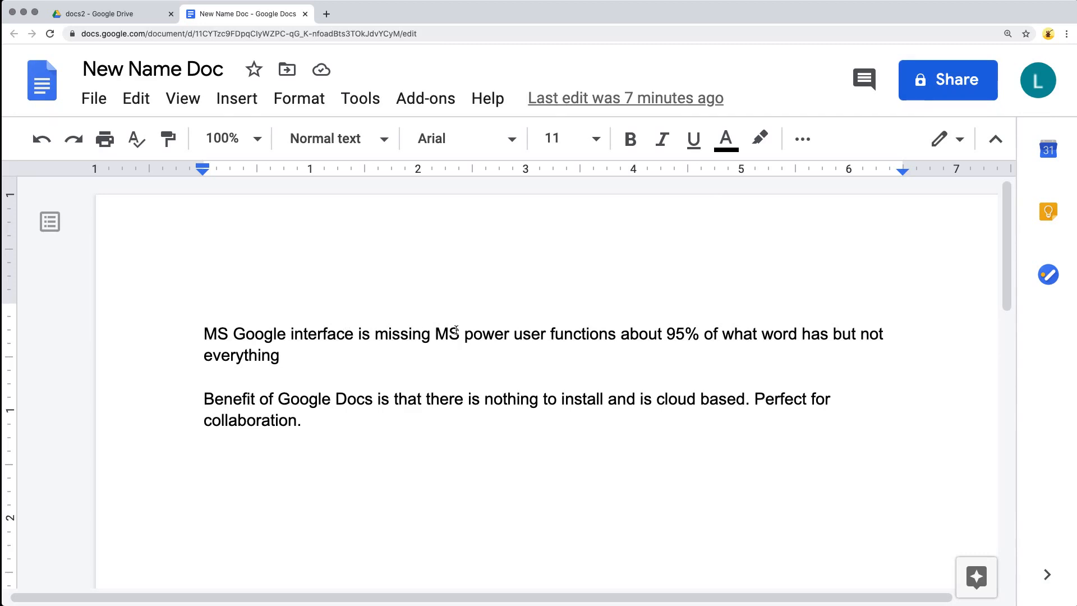
left_click(105, 107)
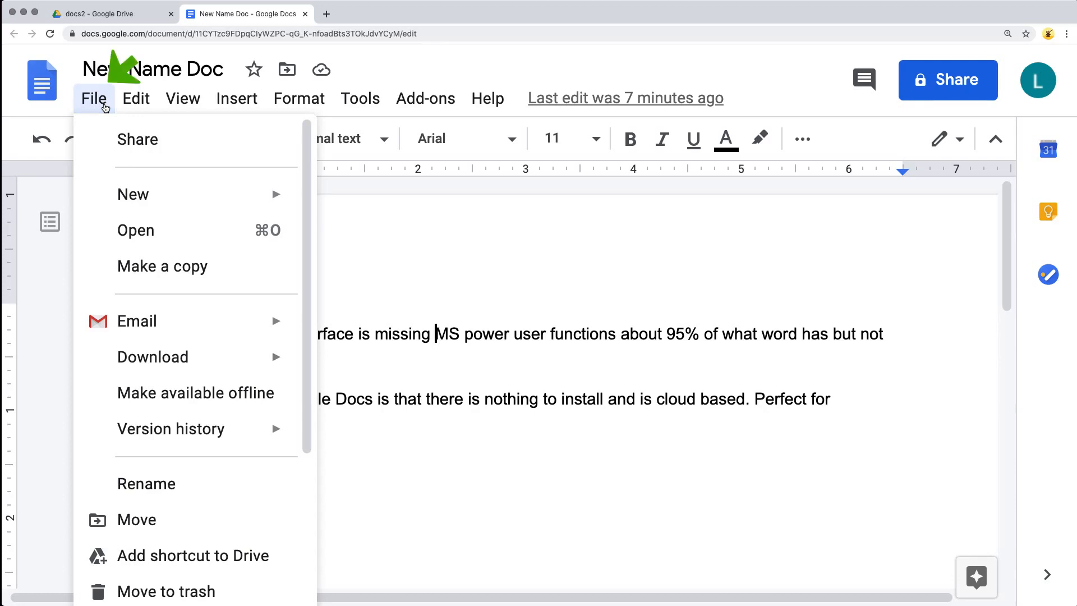
mouse_move(211, 364)
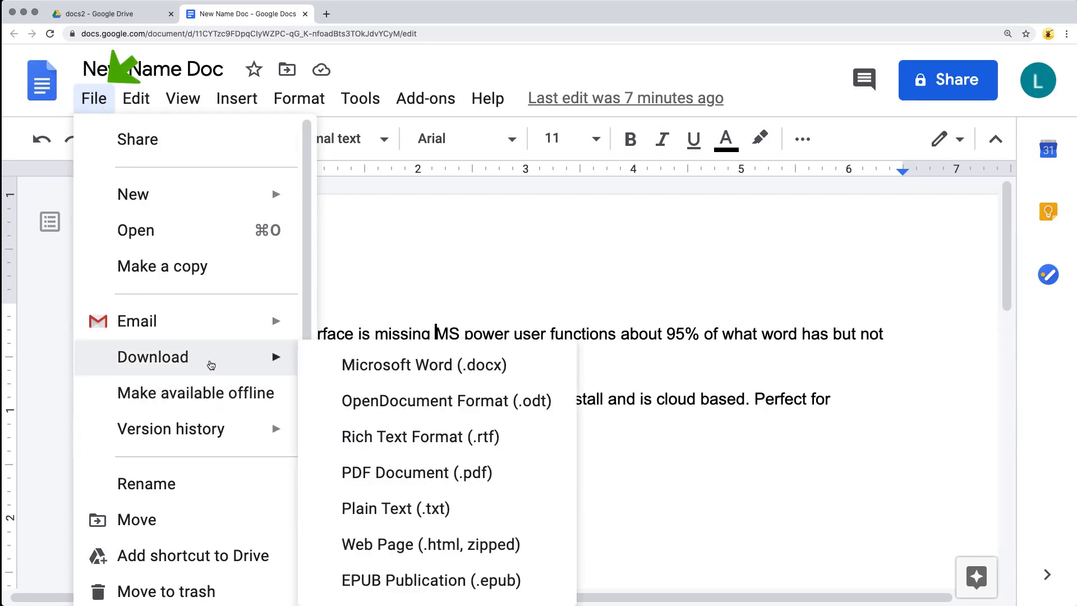
left_click(496, 375)
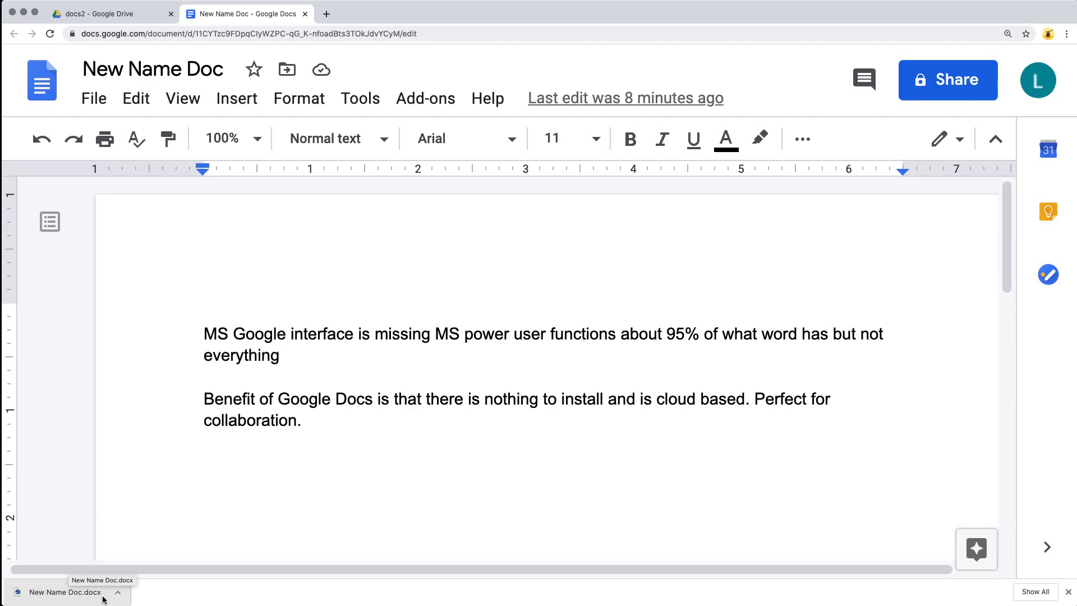
- Download the document as a zipped web page (.html) and open the extracted NewNameDoc.html in the browser
left_click(89, 103)
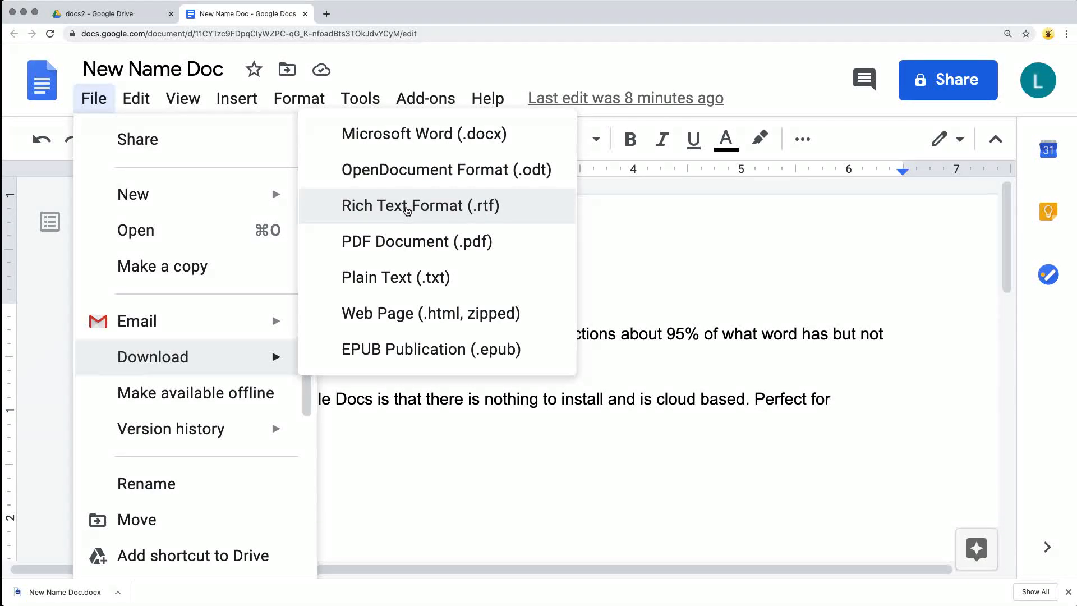
left_click(396, 321)
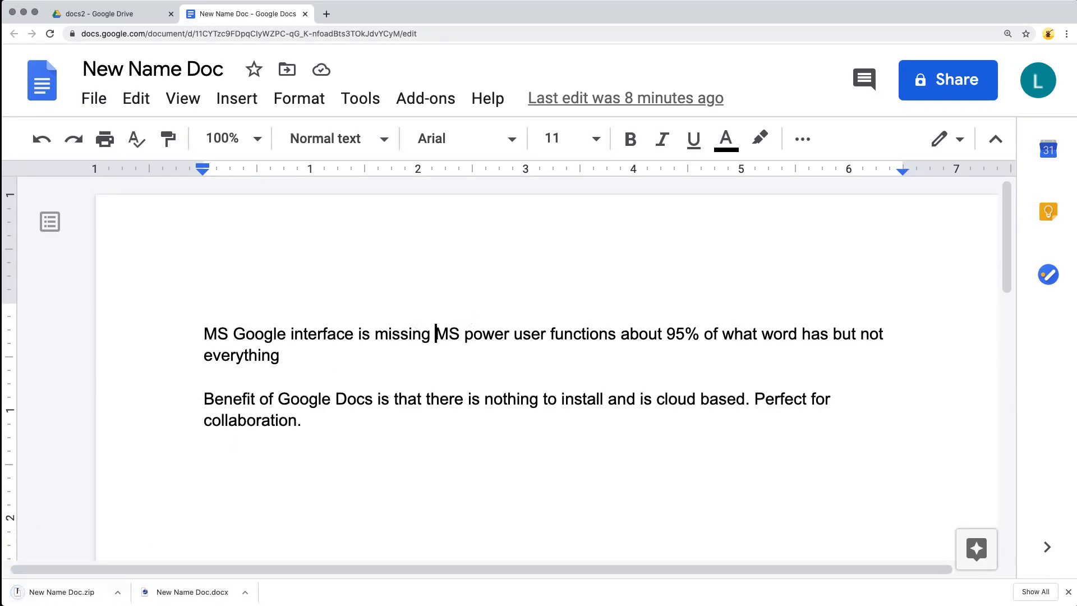
left_click(115, 595)
left_click(143, 551)
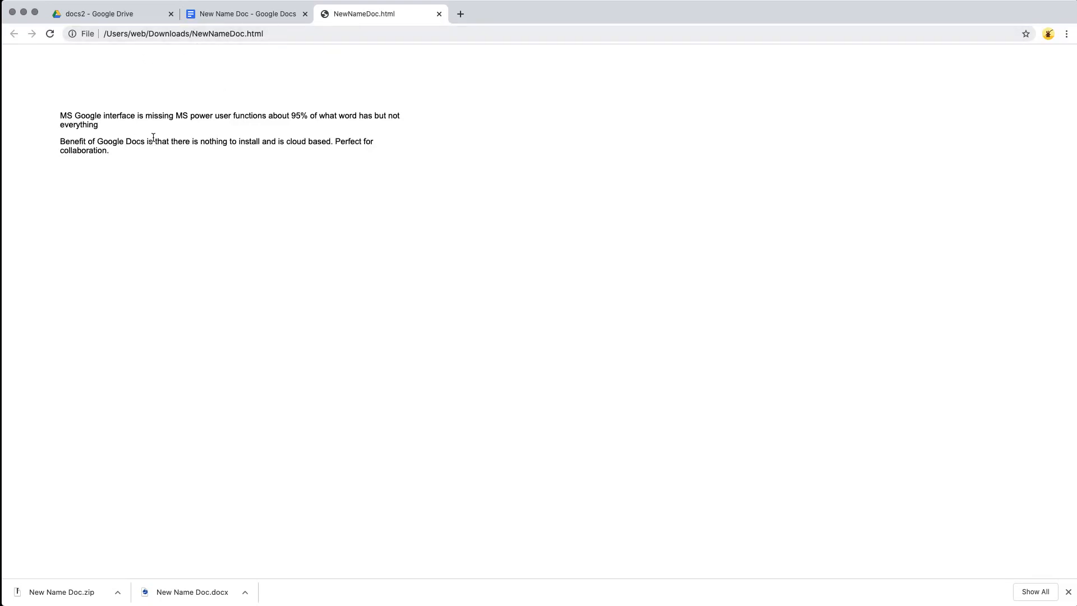
- Return to the Google Docs document, download it as a PDF and open New Name Doc.pdf in the browser
left_click(228, 14)
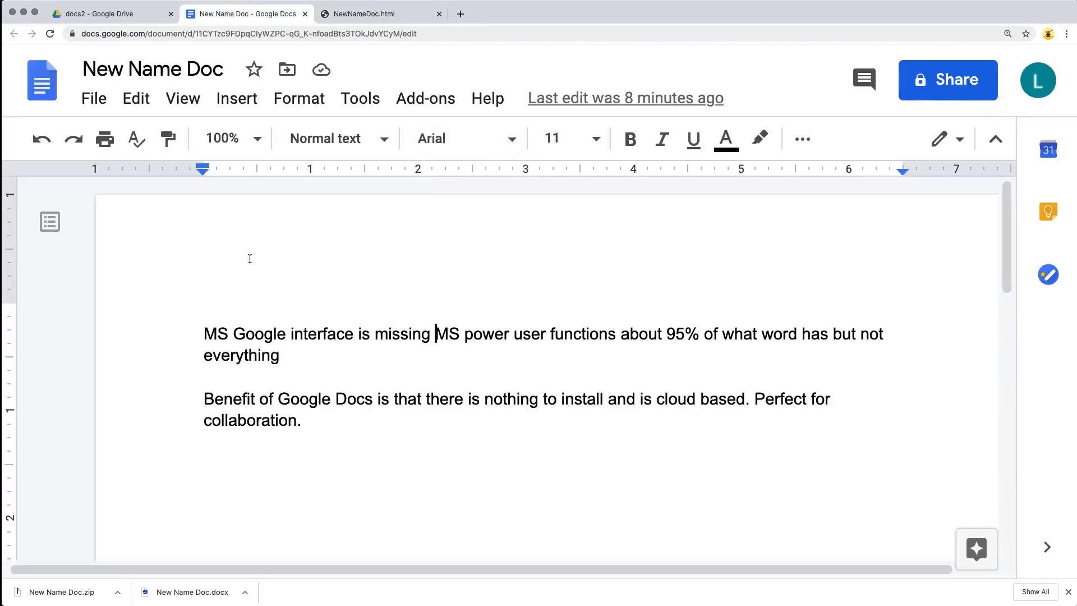
left_click(94, 98)
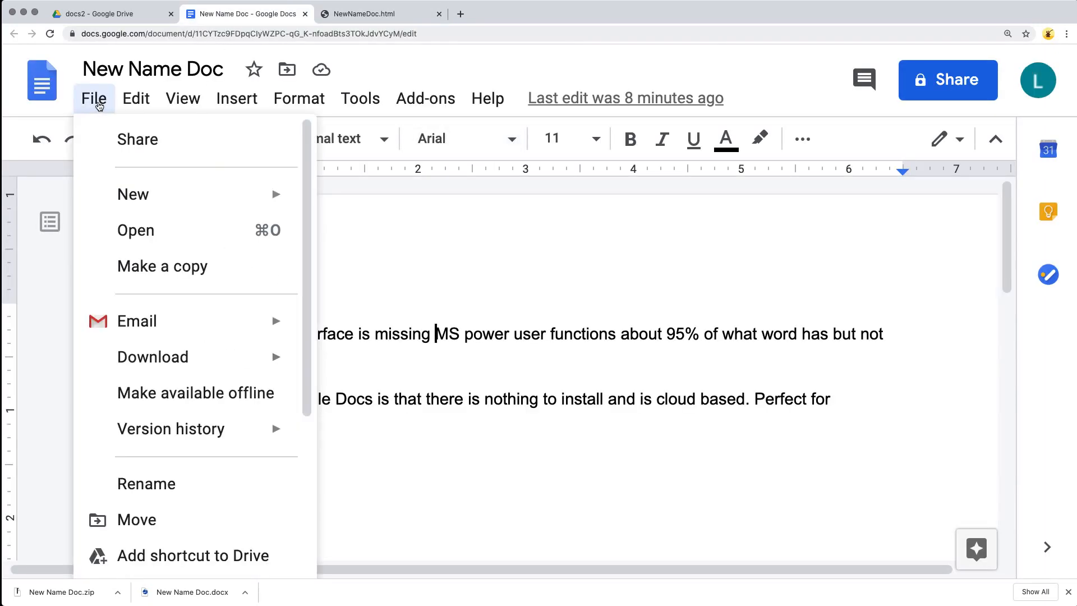
mouse_move(182, 354)
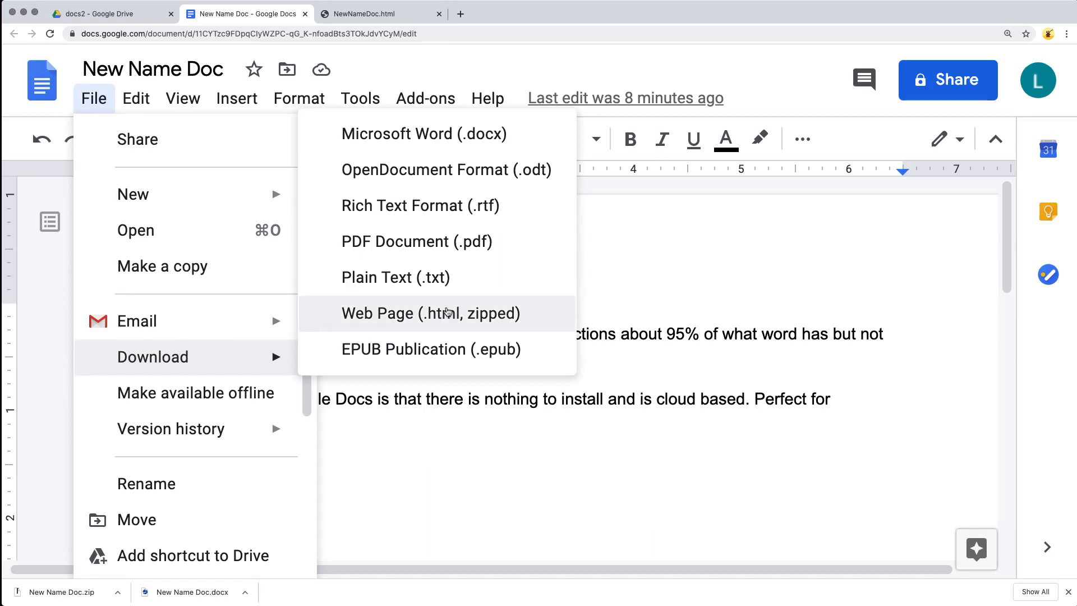
left_click(434, 247)
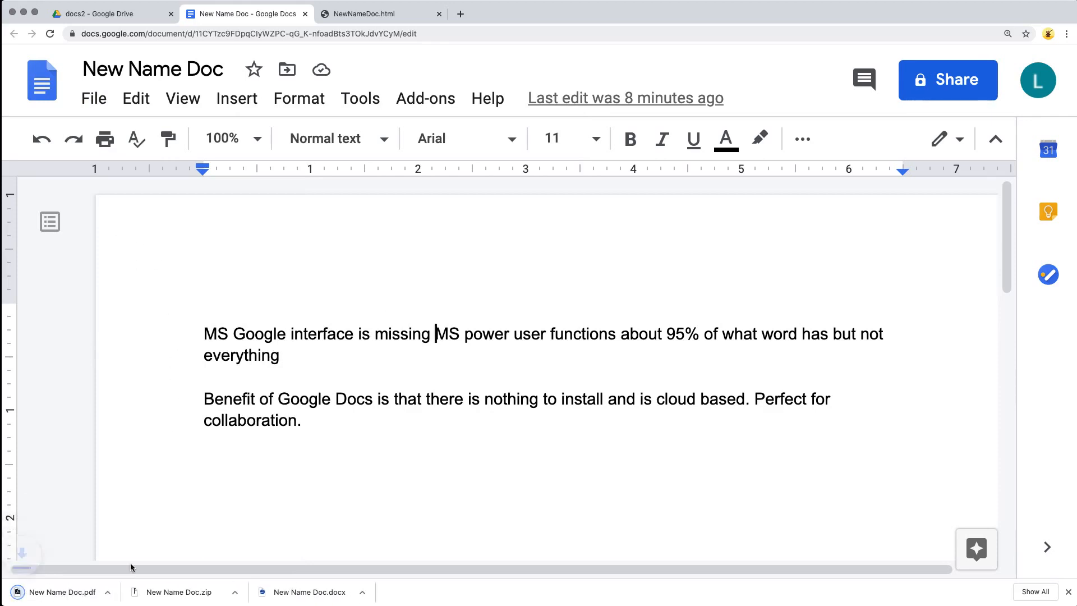
left_click(81, 590)
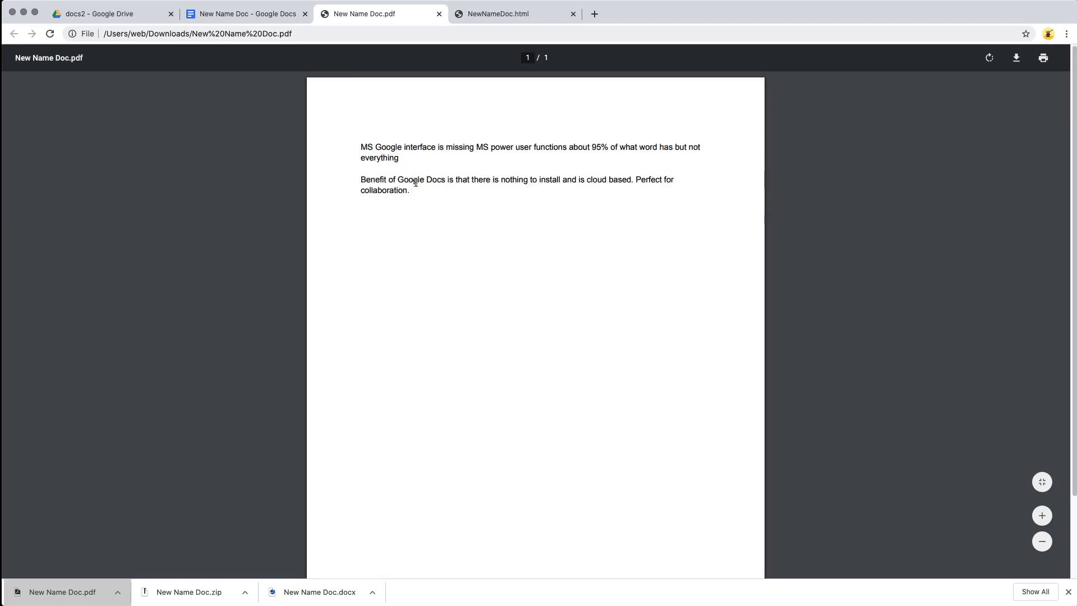
left_click_drag(413, 181, 425, 181)
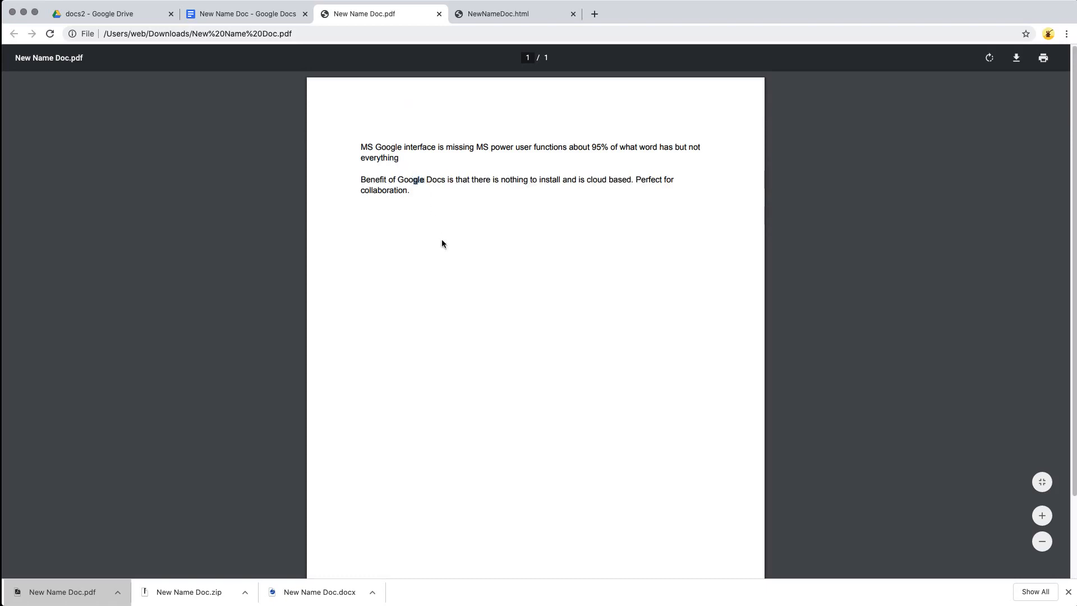
- Upload the downloaded New Name Doc.docx and New Name Doc.pdf to the docs2 folder in Google Drive
left_click(120, 17)
left_click_drag(295, 588, 297, 320)
left_click_drag(62, 592, 275, 336)
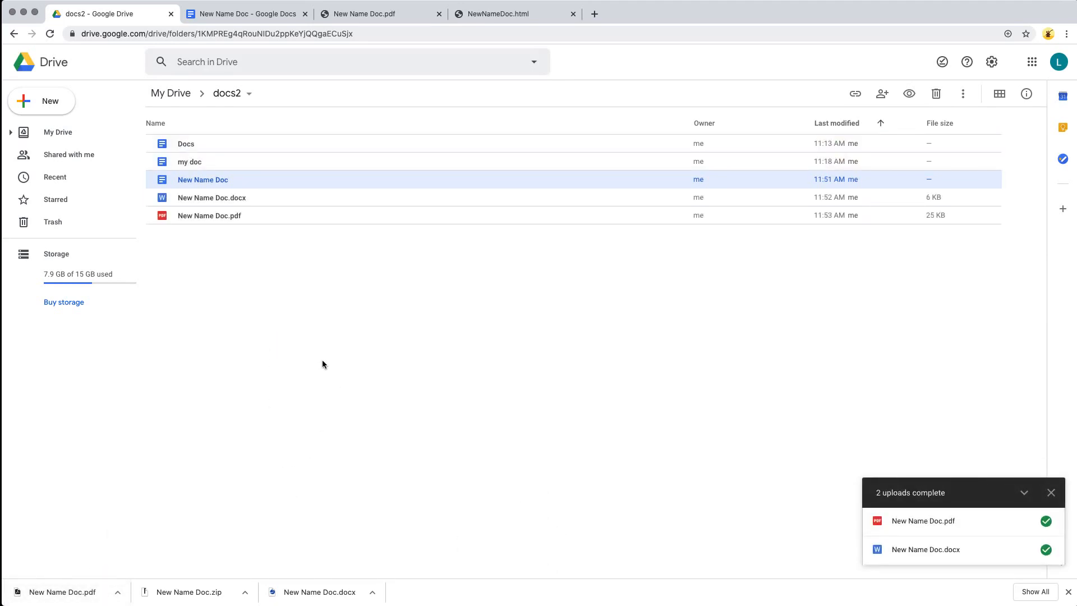
- Preview the uploaded New Name Doc.docx and open it with Google Docs
left_click(337, 417)
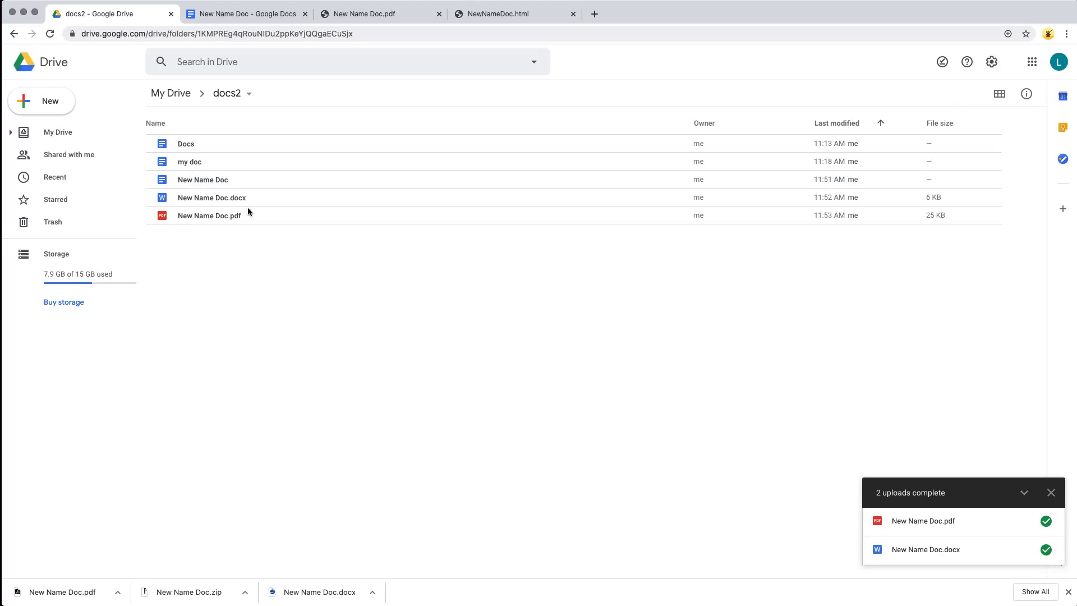
double_click(204, 199)
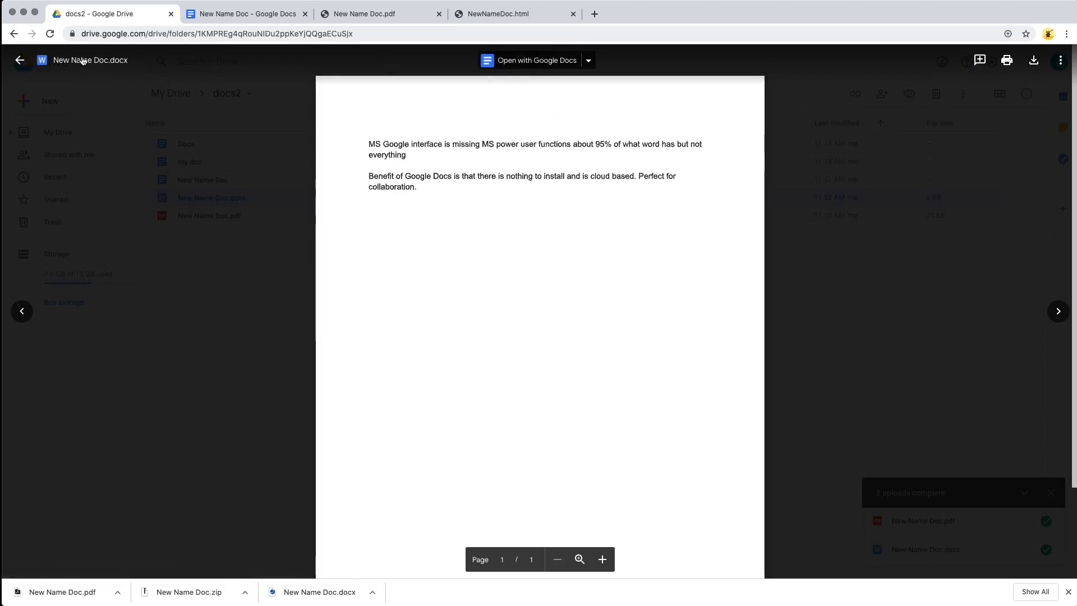
left_click(504, 63)
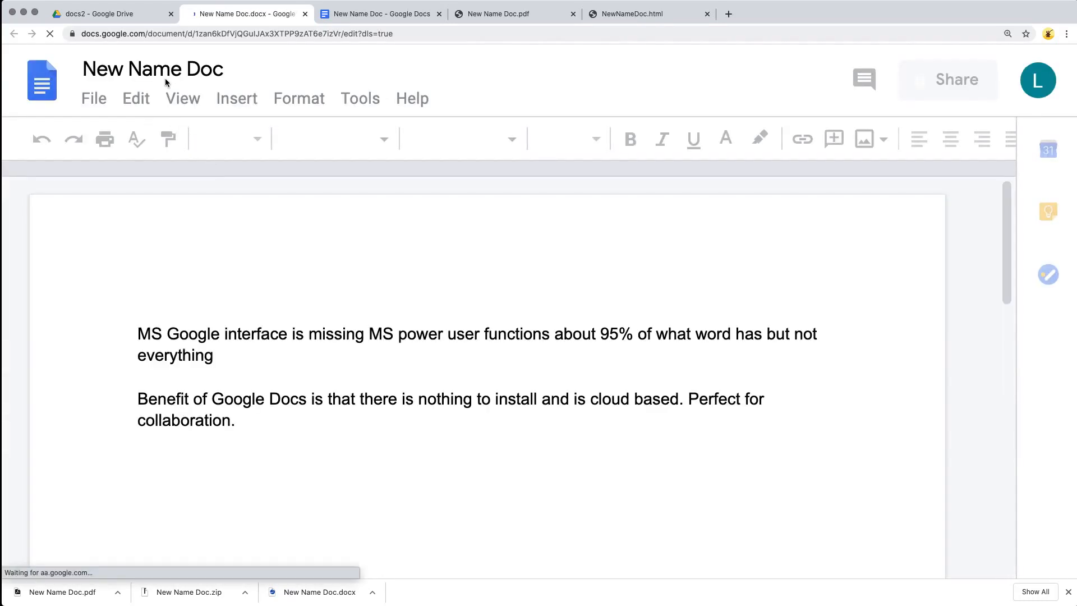
- Compare the .docx version with the original Google Docs document, examining the document ID in the address and the first paragraph
left_click(361, 17)
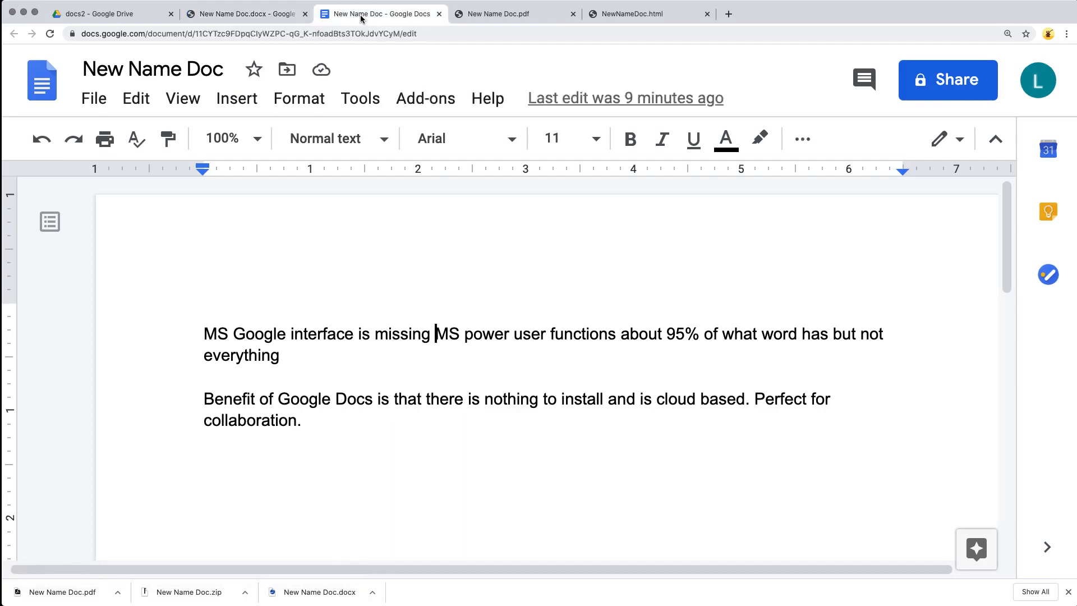
left_click(238, 18)
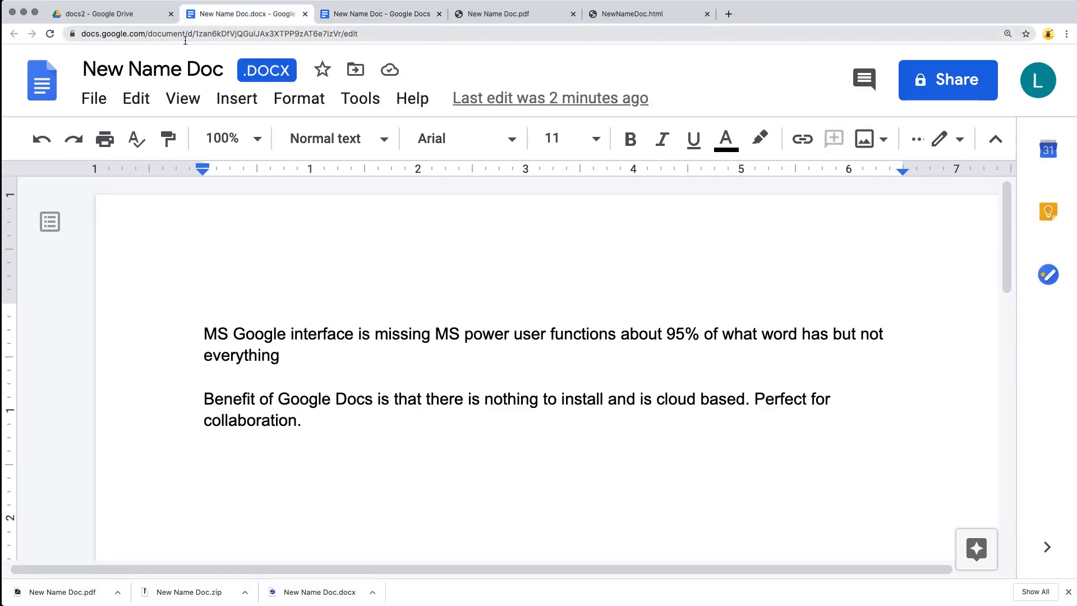
left_click_drag(195, 34, 341, 30)
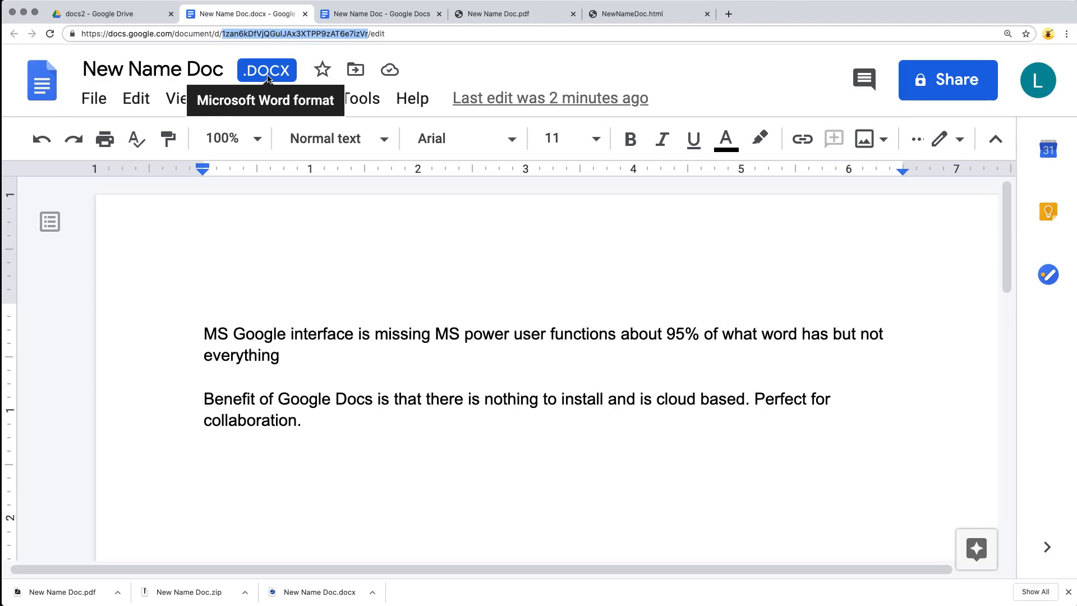
left_click_drag(332, 360, 173, 339)
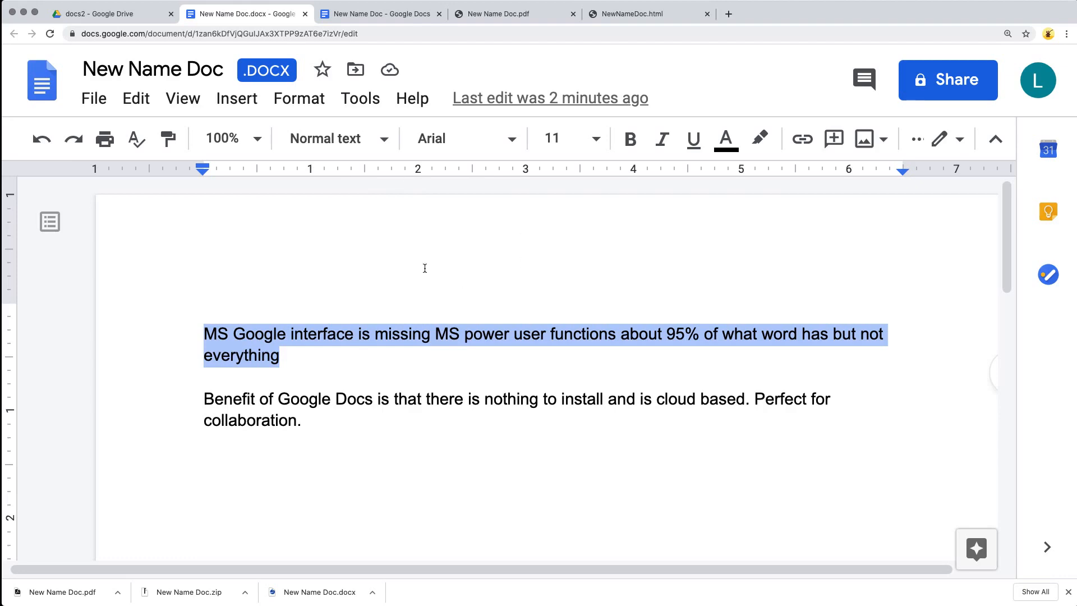
left_click(376, 14)
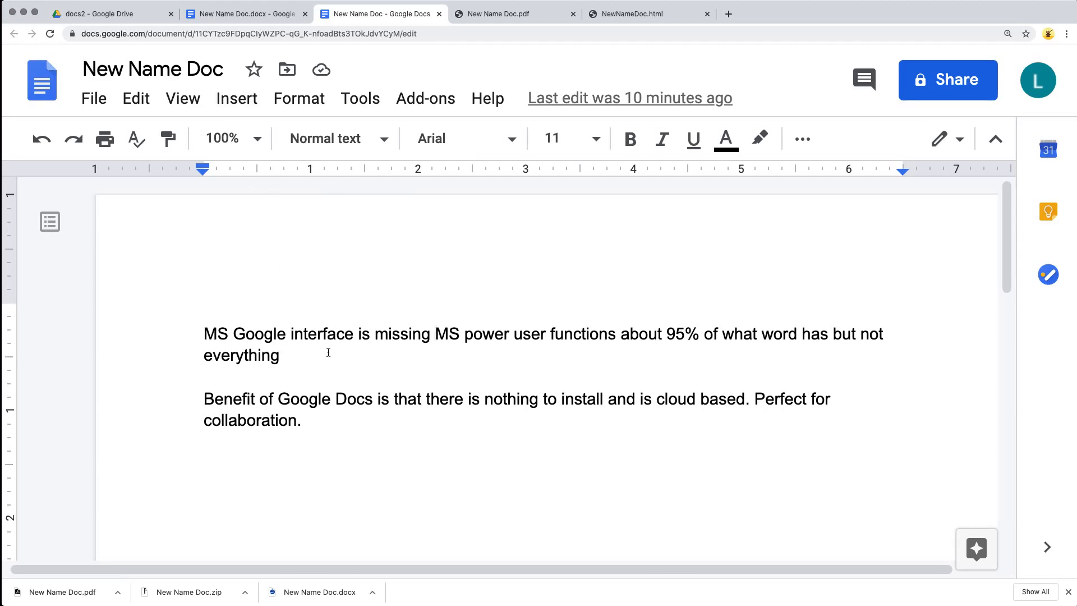
- Return to the docs2 folder in Google Drive, close the .docx preview and select the original New Name Doc
left_click(111, 13)
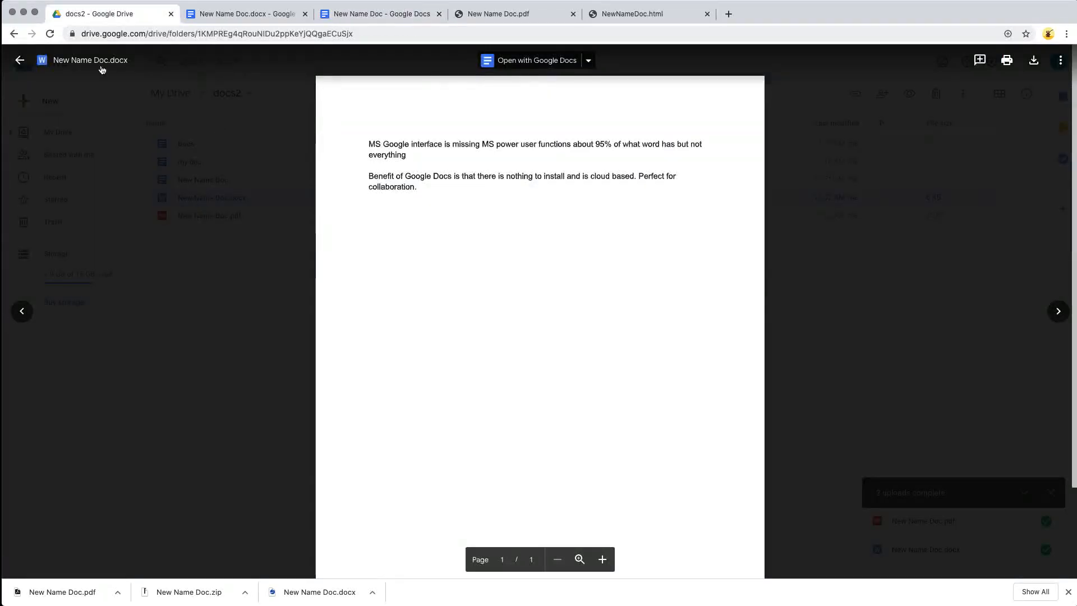
key("Escape")
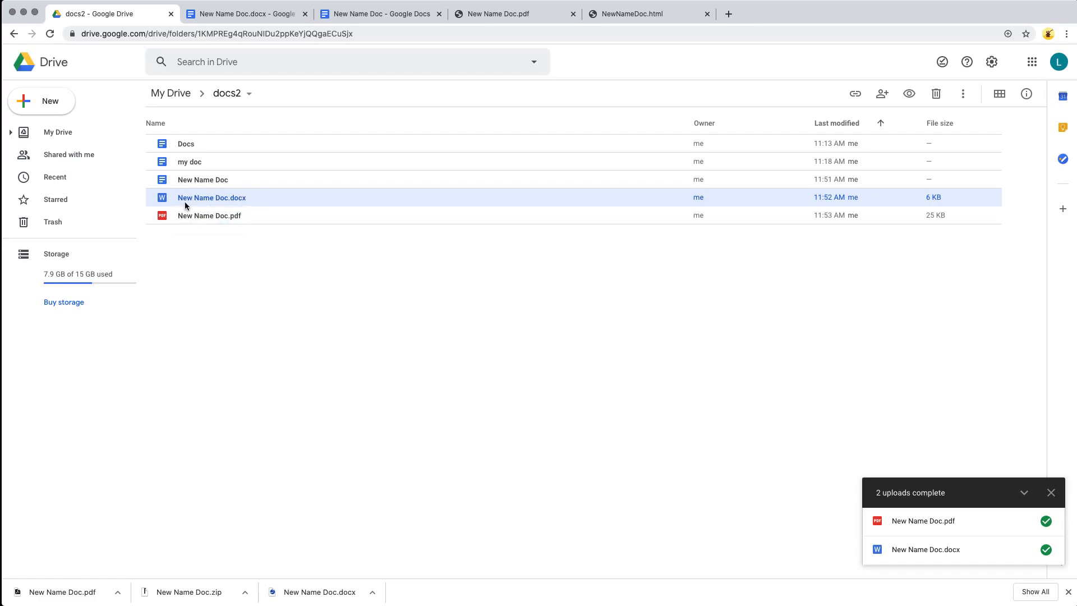
left_click(194, 179)
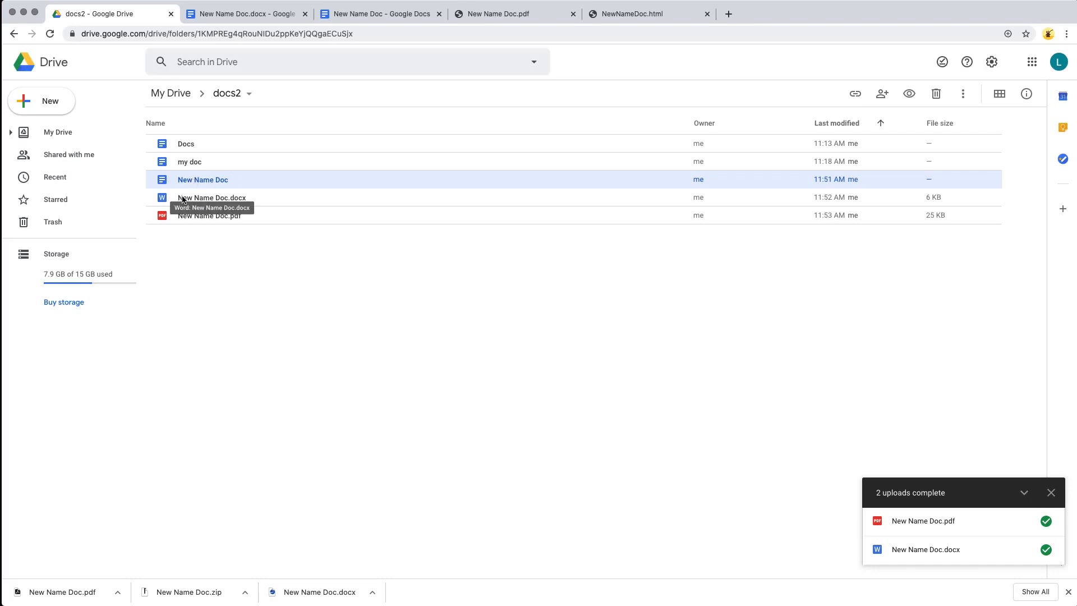
- Add a new paragraph reading "Changes" below the last paragraph of the original New Name Doc in Google Docs
left_click(361, 12)
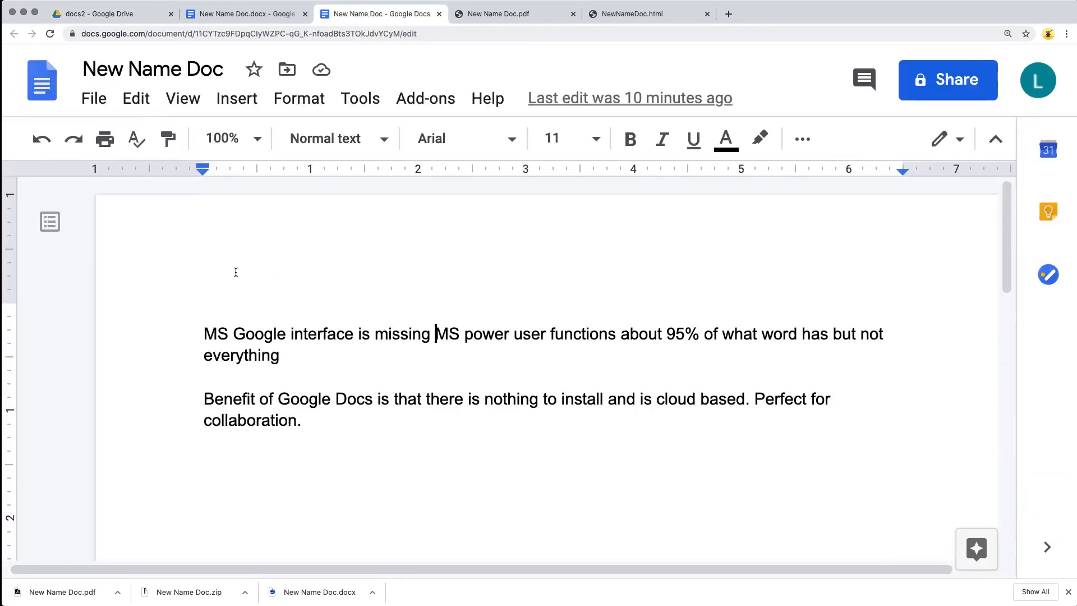
left_click(320, 406)
left_click(331, 425)
key("Return")
type("Ch")
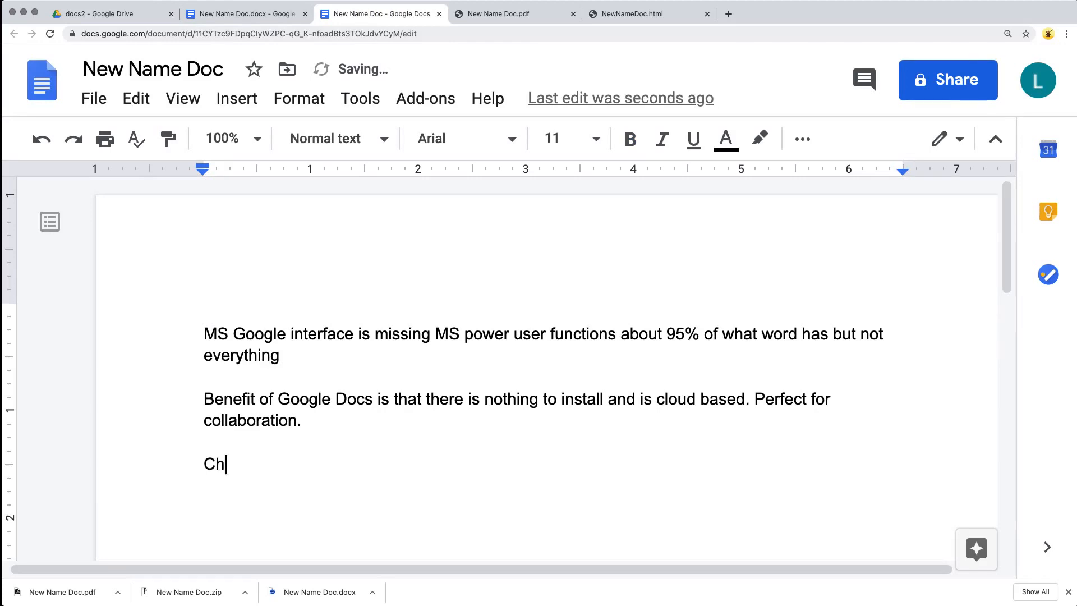
type("anges")
left_click(347, 421)
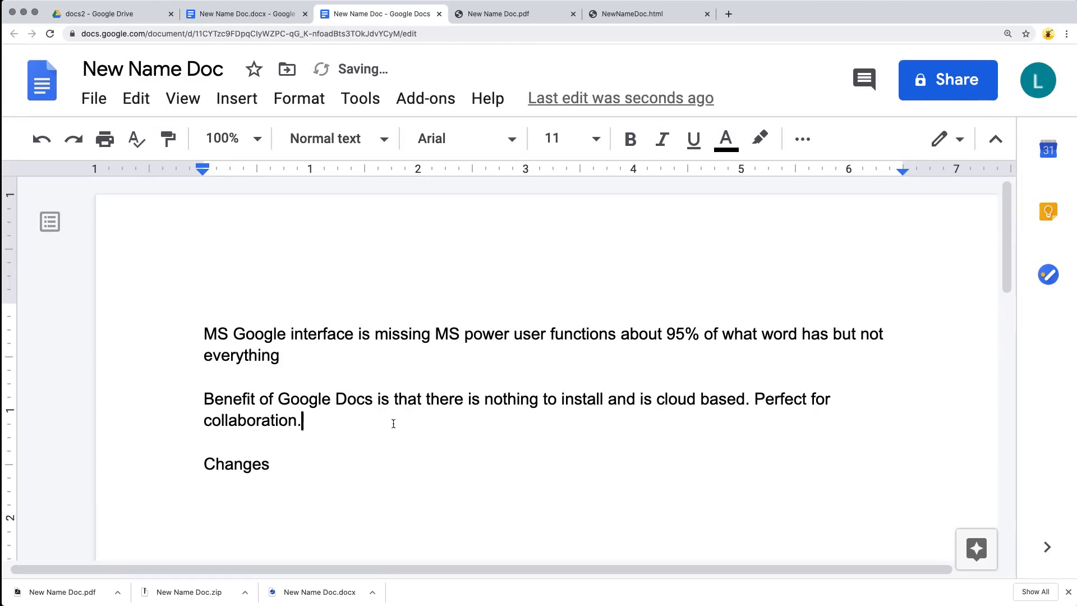
- Check the .docx version for the added paragraph and compare the files' modification times in the docs2 Drive folder
left_click(241, 15)
left_click(239, 466)
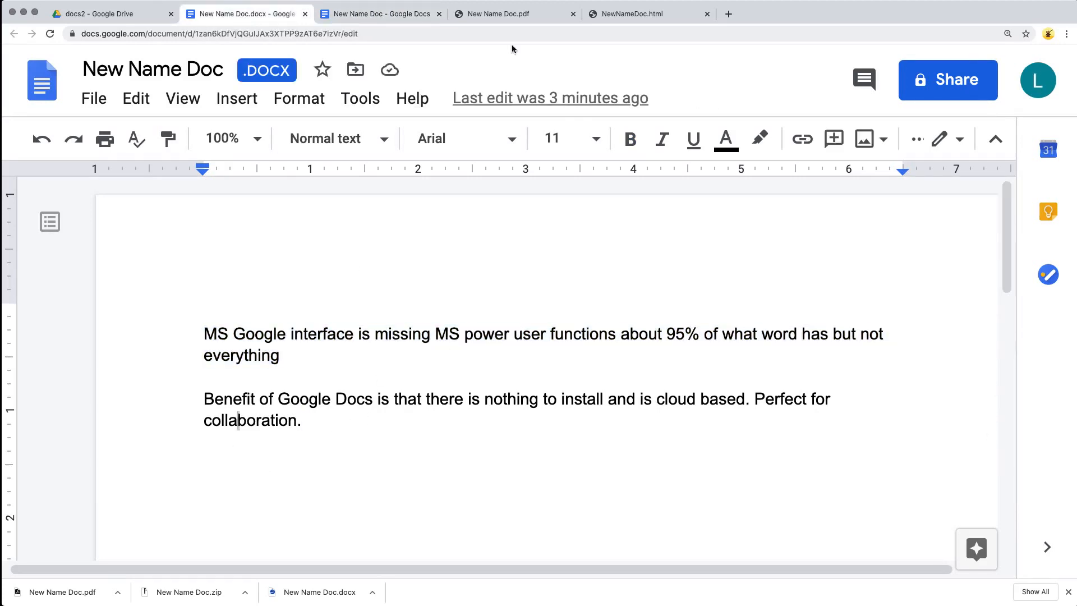
left_click(107, 18)
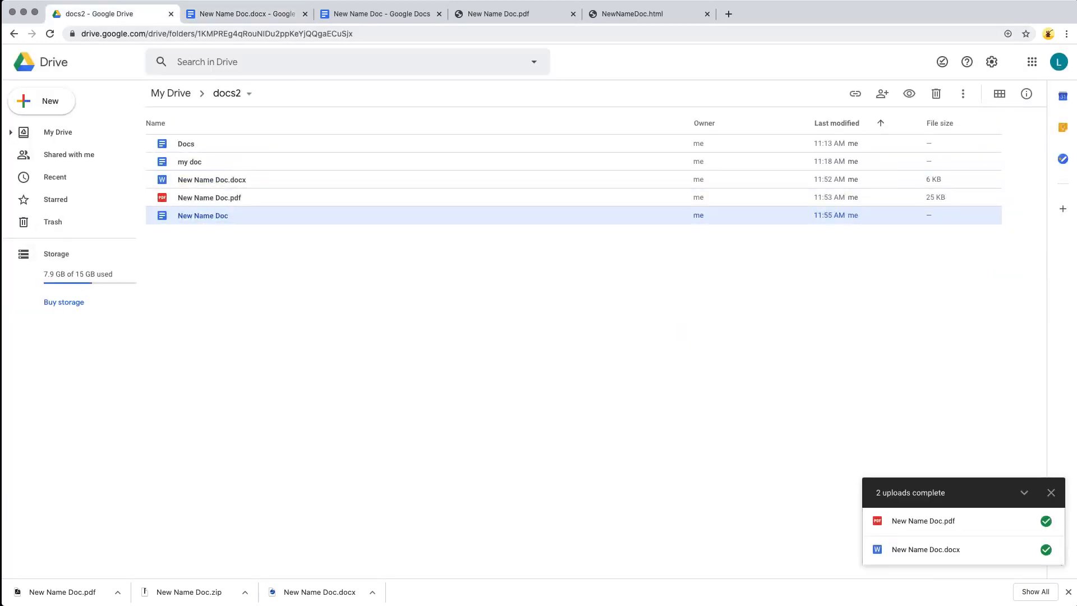
left_click(236, 13)
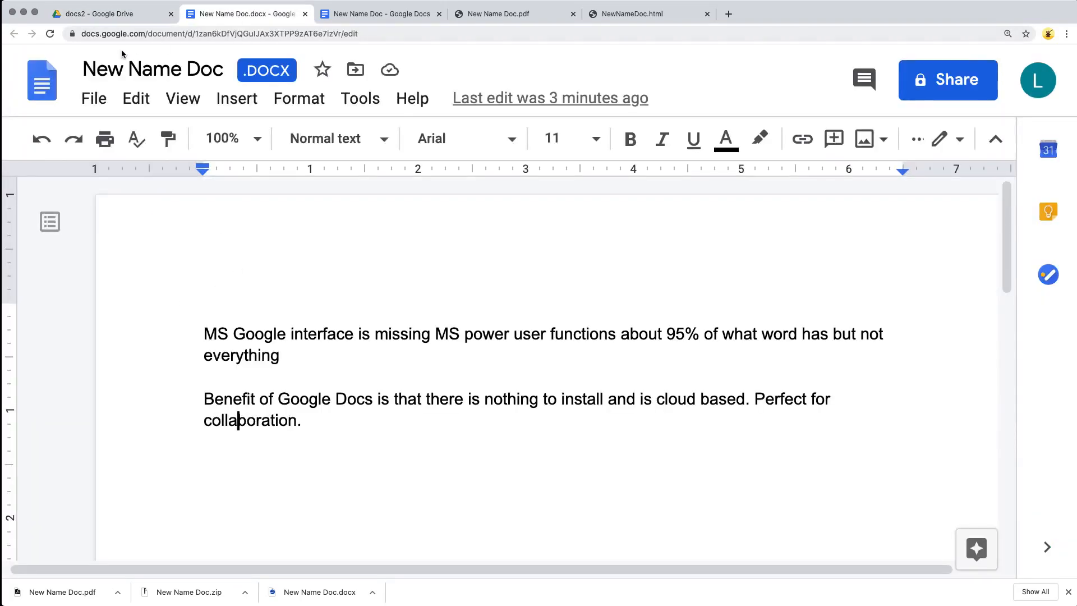
- Publish the original New Name Doc to the web as a link, reviewing the embed option and the published content settings beforehand
left_click(375, 17)
left_click(94, 99)
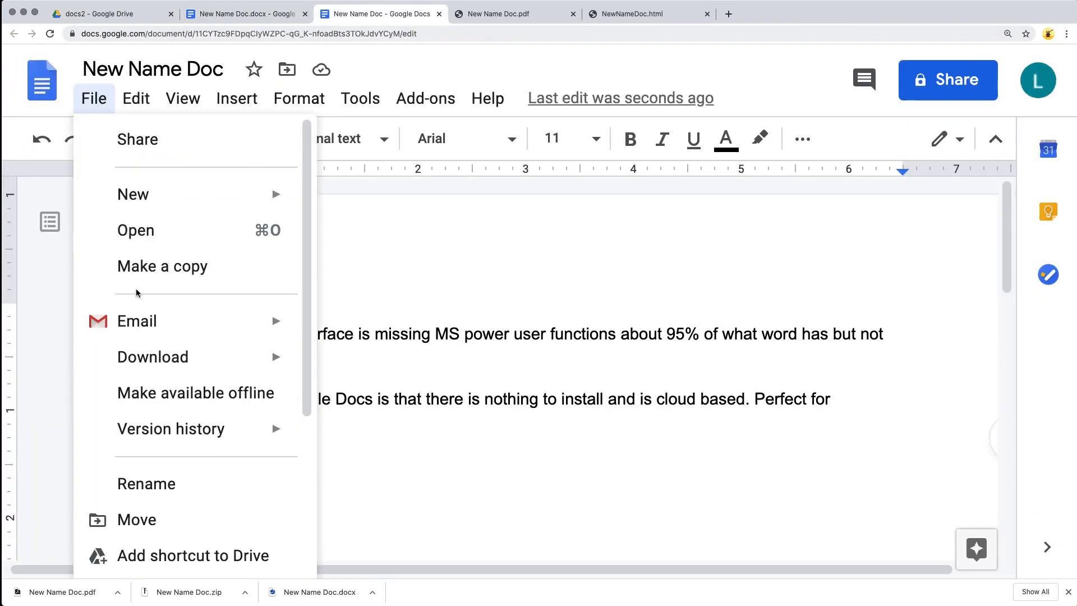
scroll(138, 291, "down", 5)
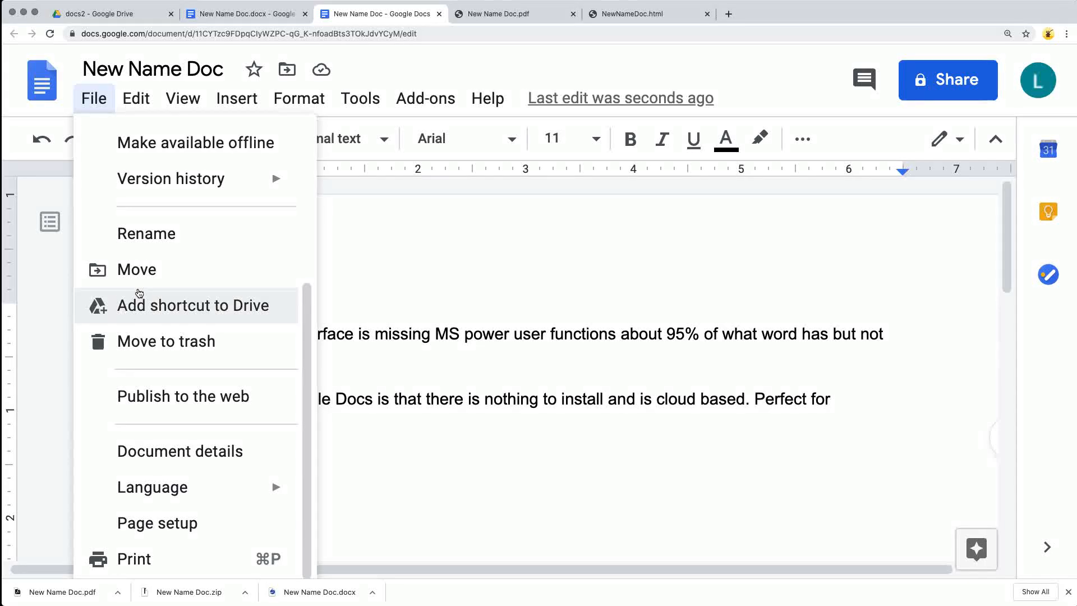
left_click(173, 395)
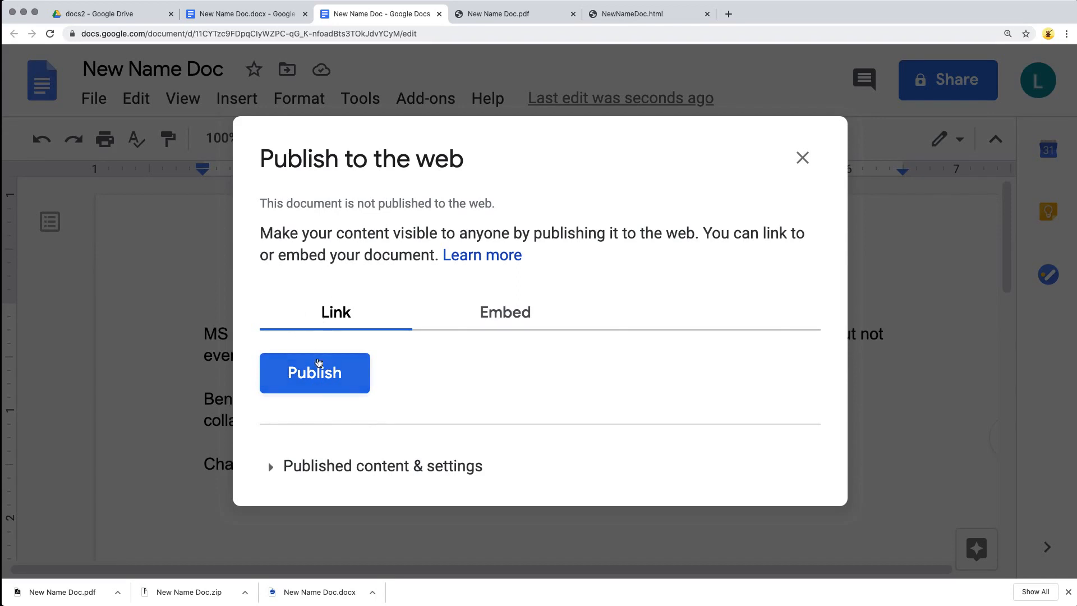
left_click(460, 319)
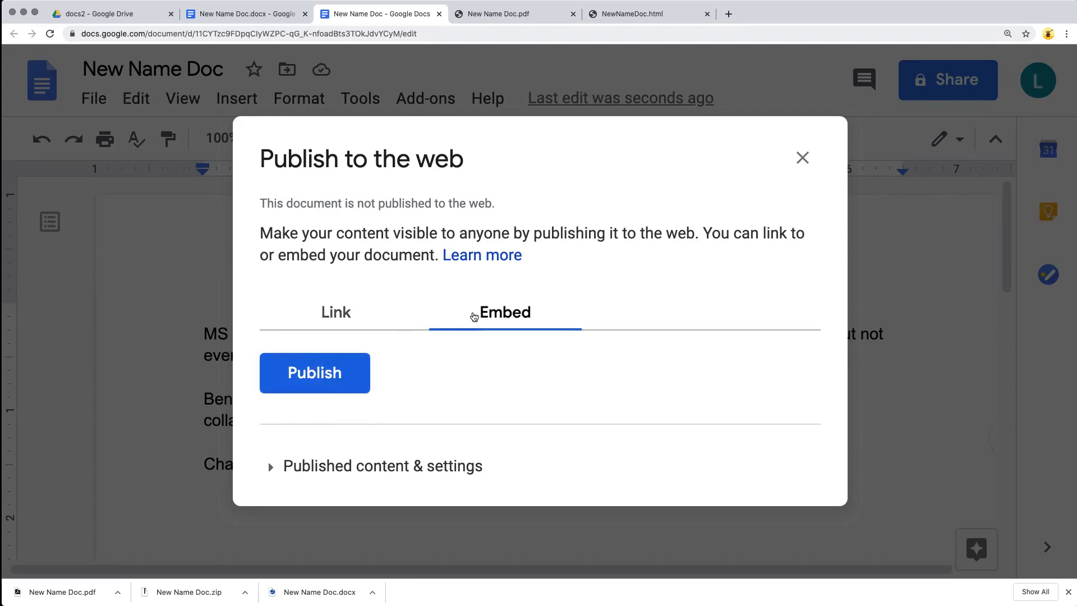
left_click(411, 326)
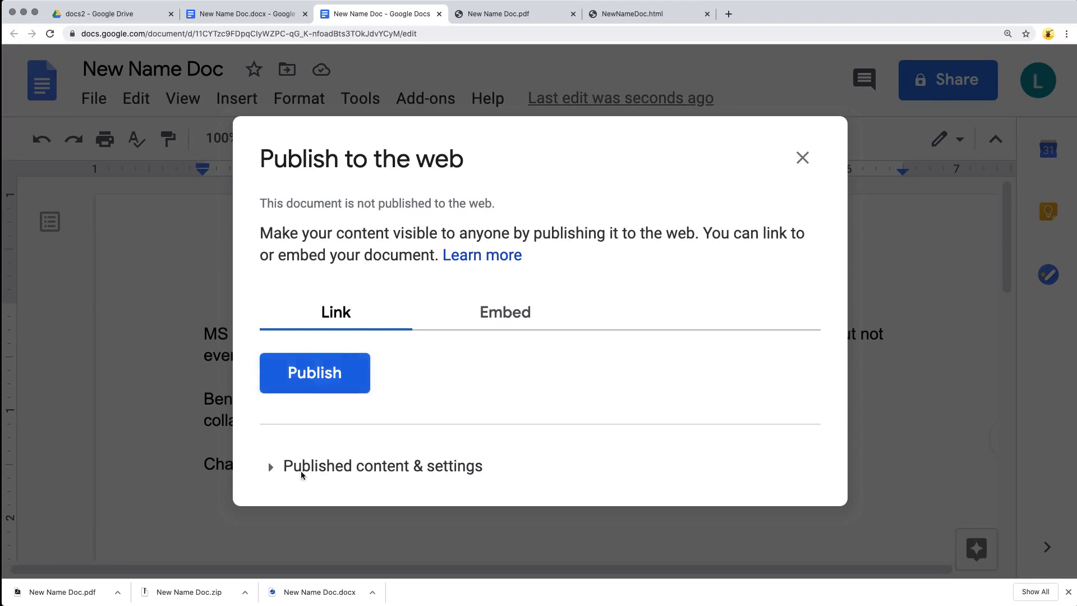
left_click(276, 468)
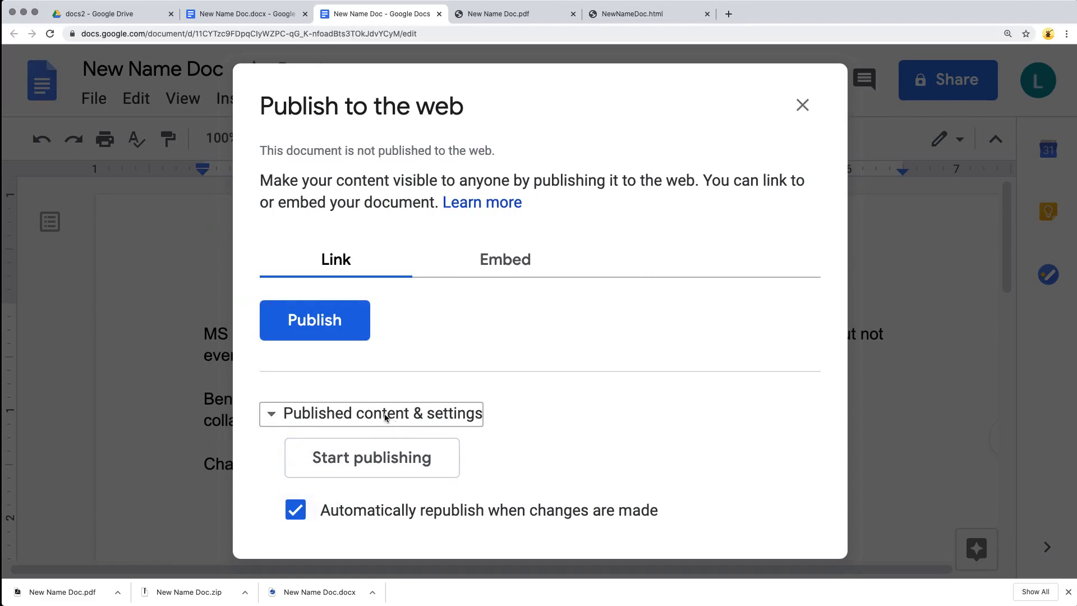
left_click(328, 331)
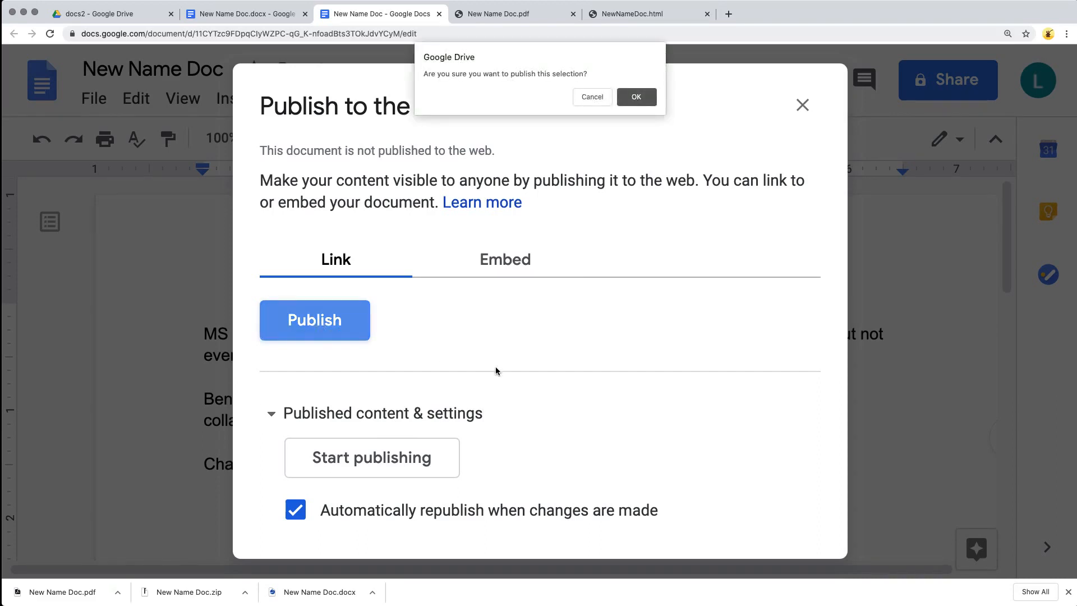
left_click(636, 98)
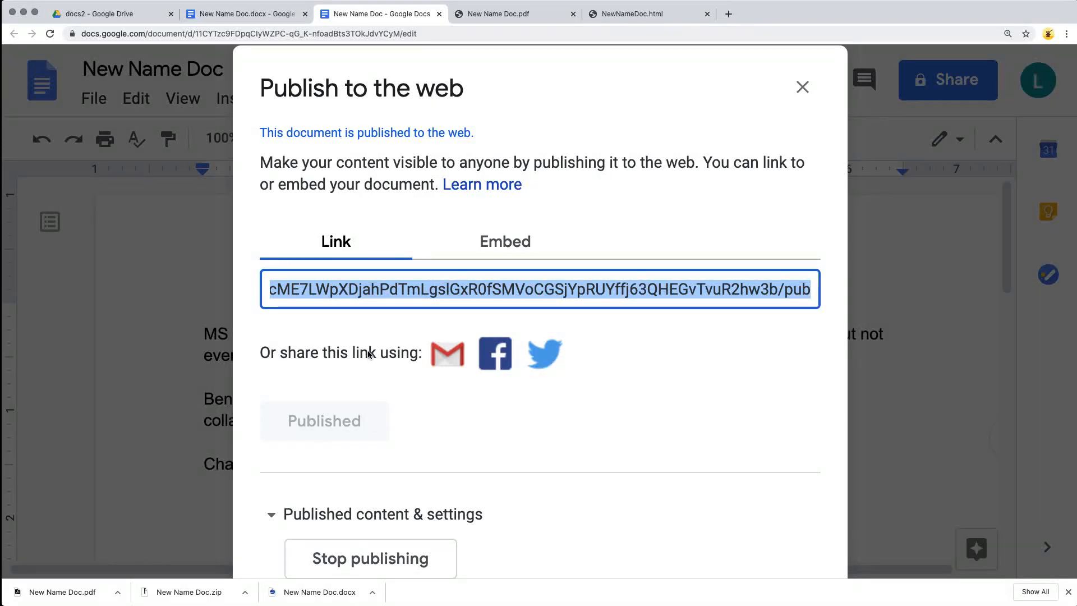
- Close the browser's downloads bar and reduce the page zoom to 175% so the whole publishing dialog fits
left_click(1067, 592)
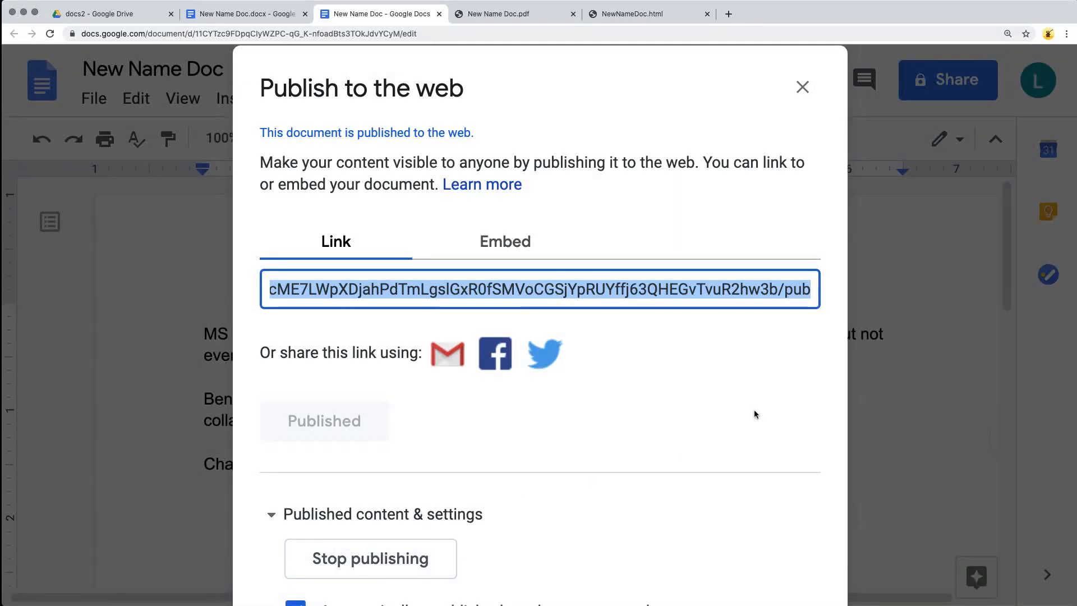
left_click(702, 449)
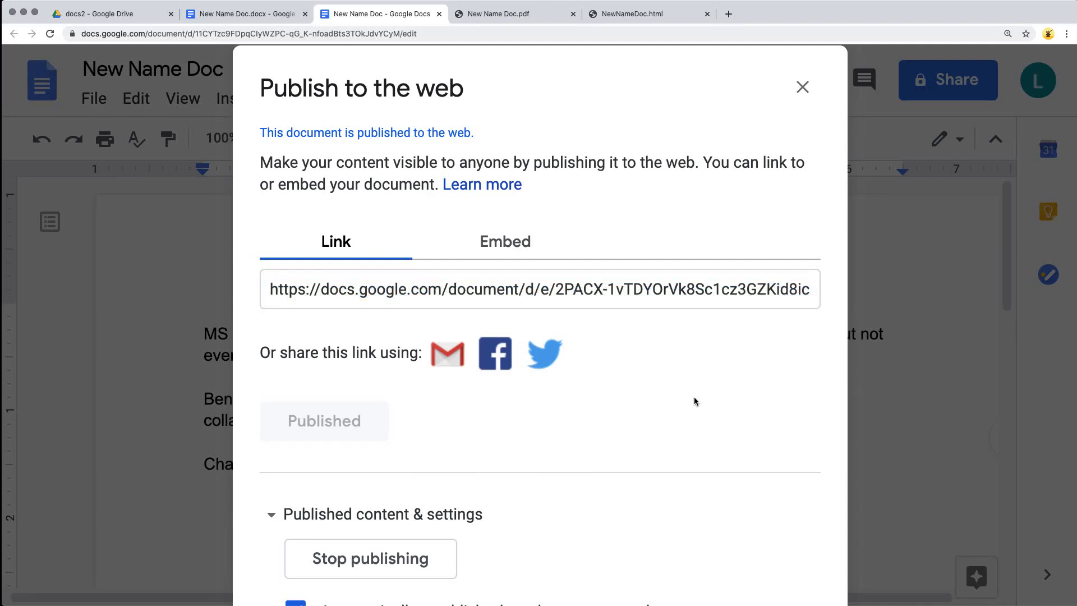
left_click(1067, 34)
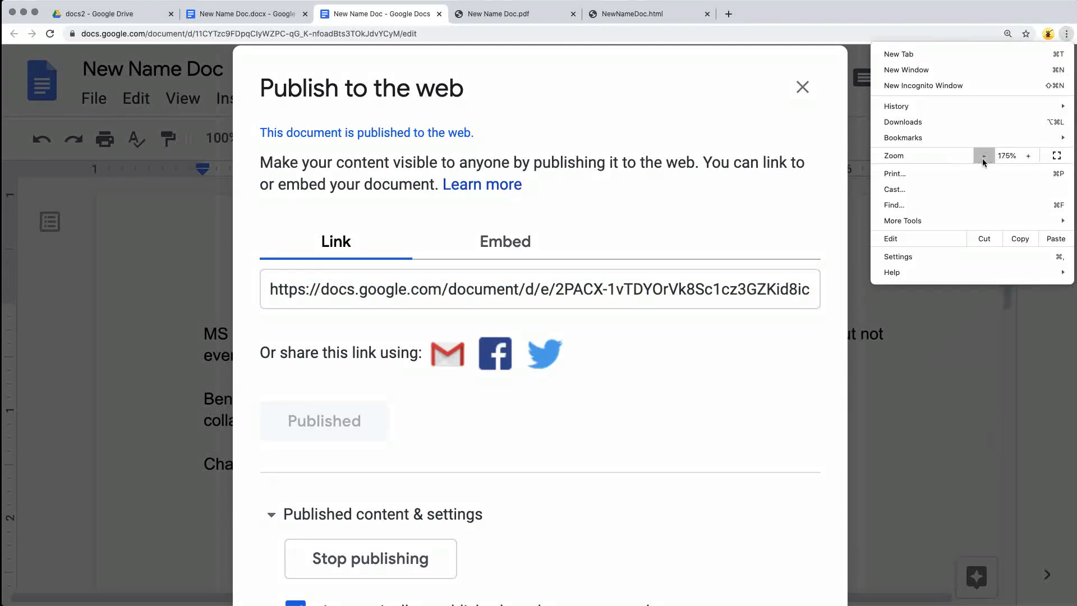
left_click(983, 156)
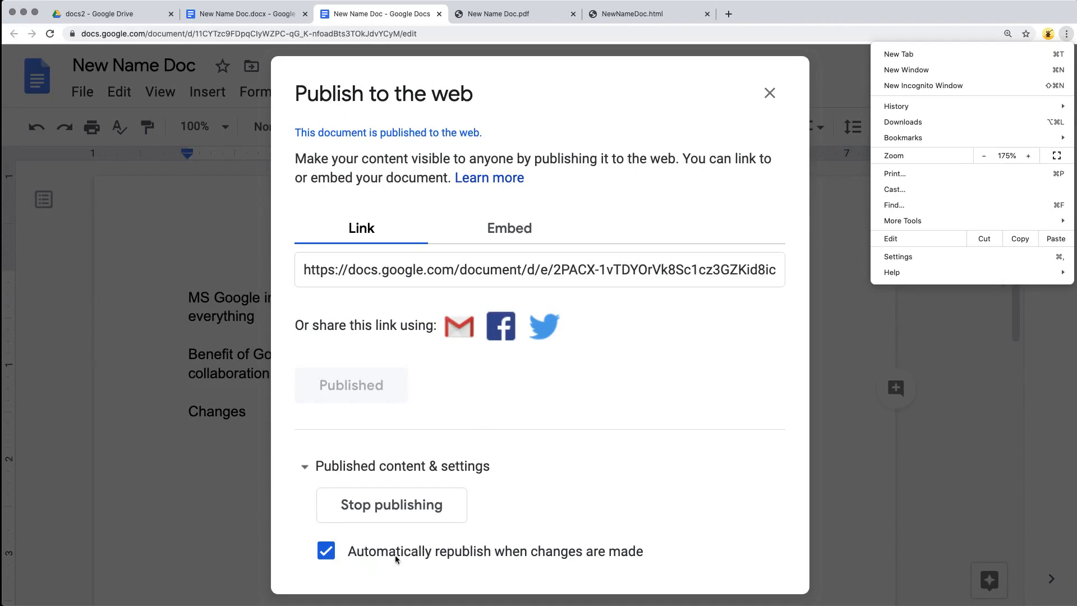
left_click(511, 500)
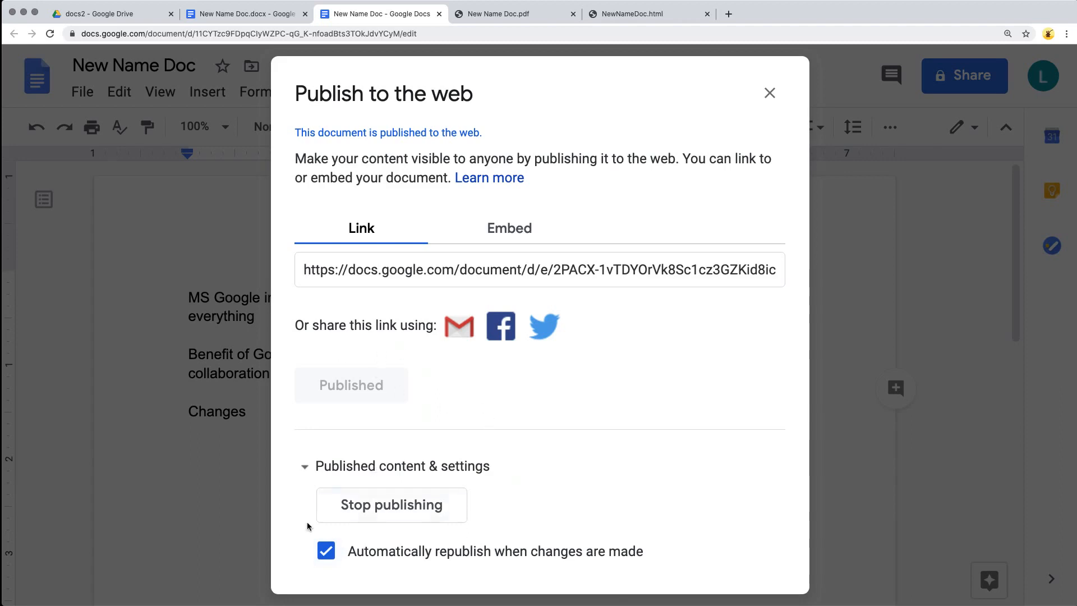
- Switch automatic republishing off and back on, and open the published link in the tab showing New Name Doc.pdf
left_click(325, 553)
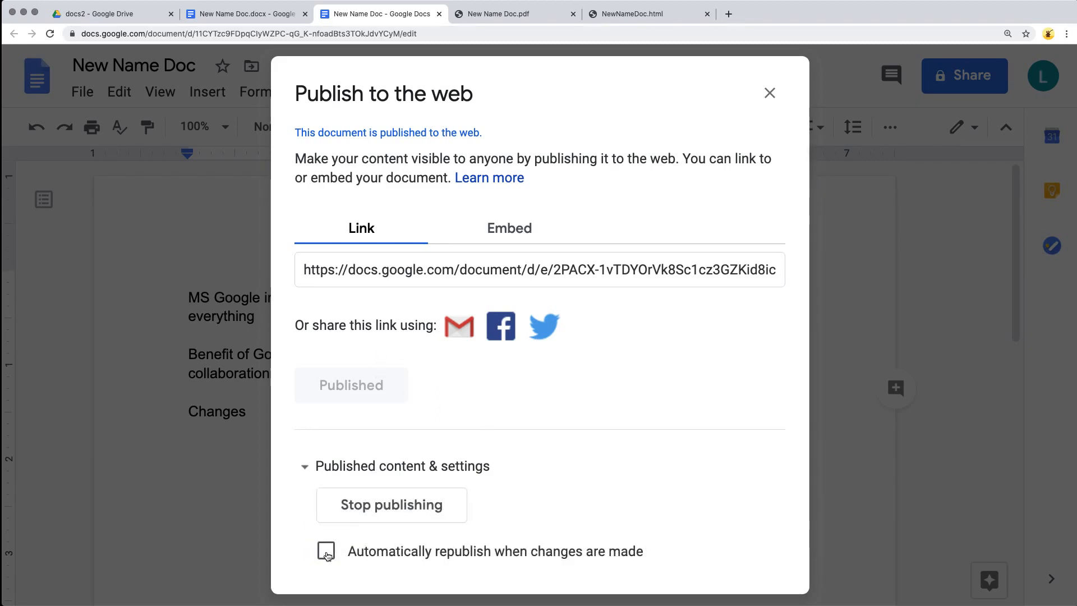
left_click(326, 553)
left_click(502, 270)
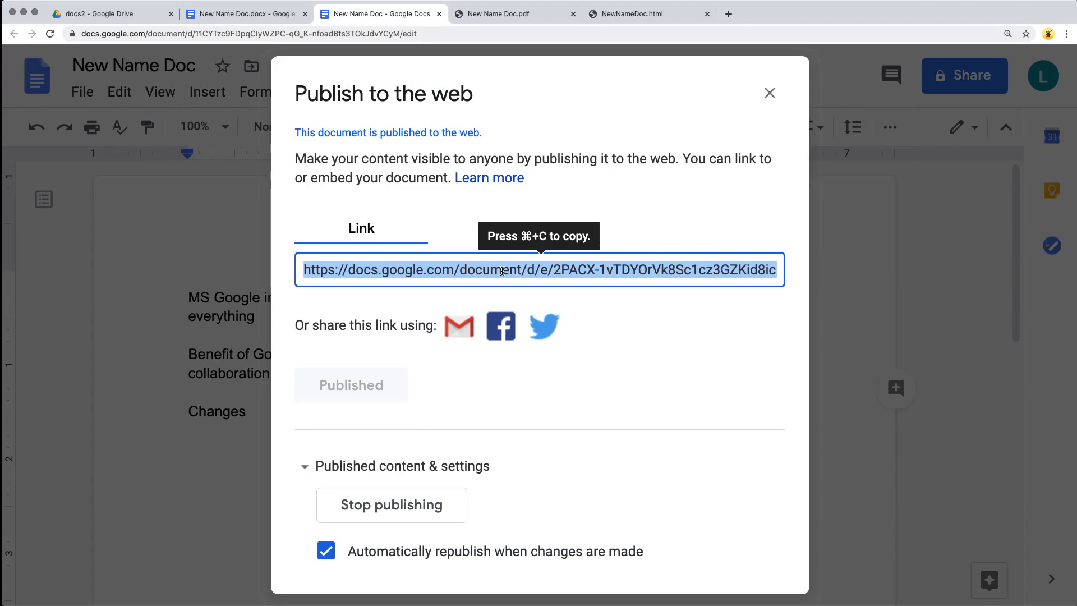
left_click(498, 13)
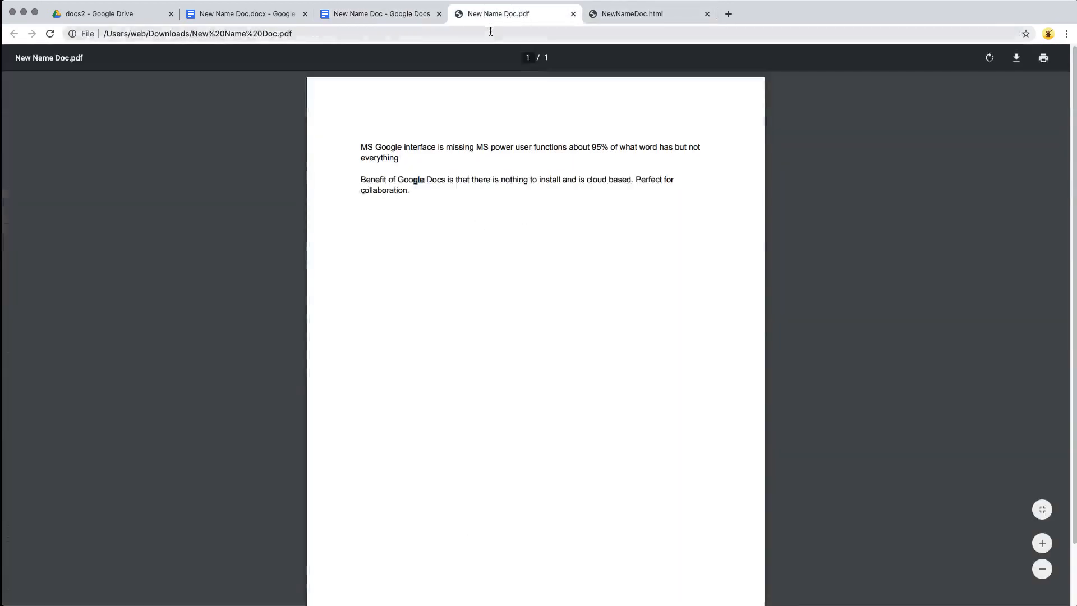
left_click(488, 33)
type("https://docs.google.com/document/d/e/2PACX-1vTDYOrVk8Sc1cz3GZKid8icME7LWpXDjahPdTmLgslGxR0fSMVoCGSjYpRUYffj63QHEGvTvuR2hw3b/pub")
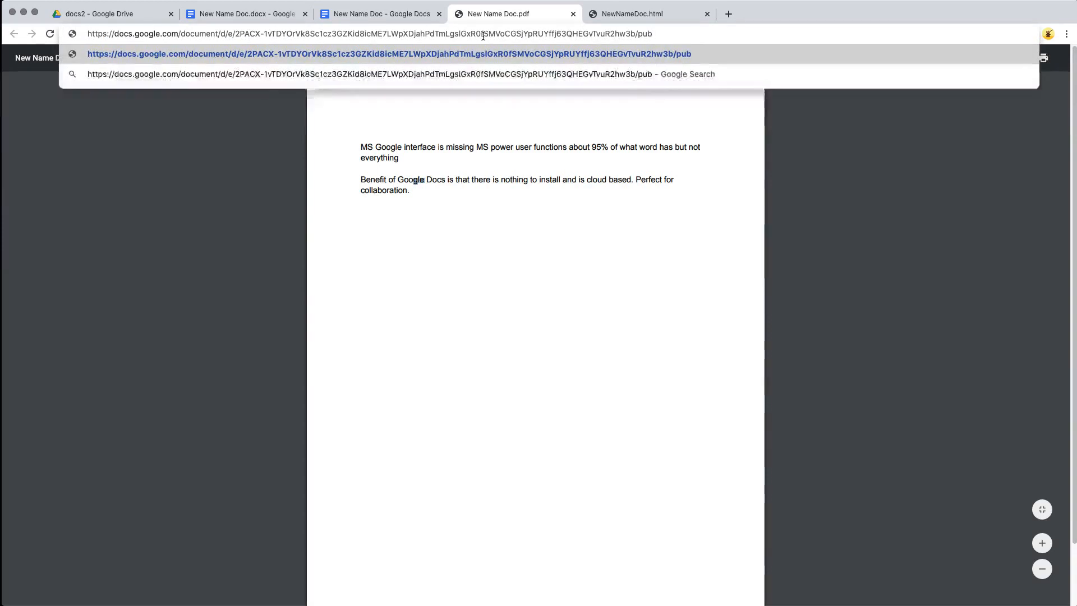
key("Return")
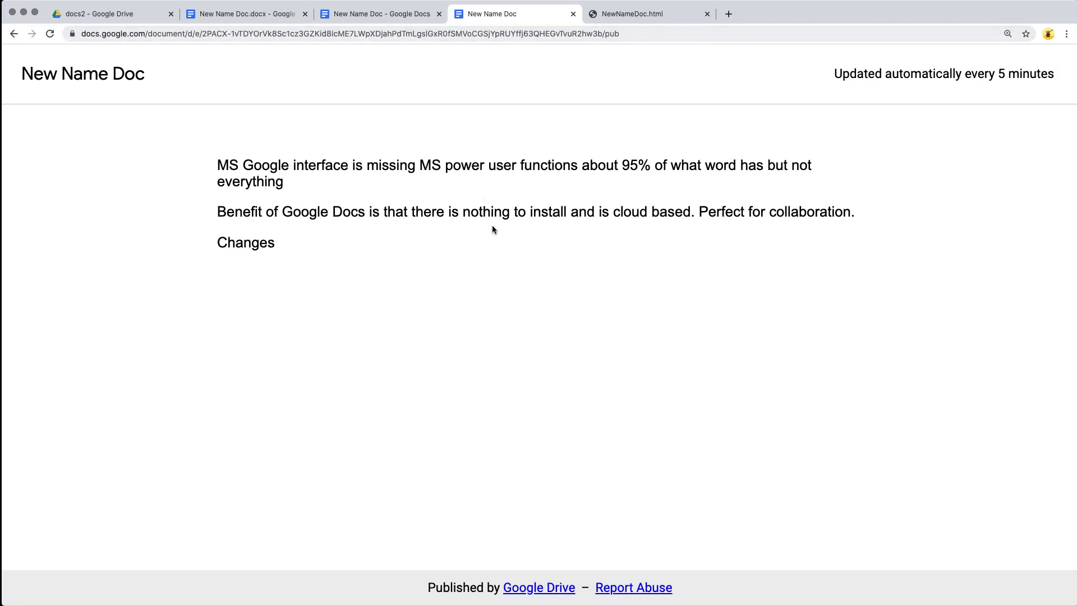
- Append "NE NEW" to the "Changes" line of the original document and reload the published page to check for the update
left_click(381, 13)
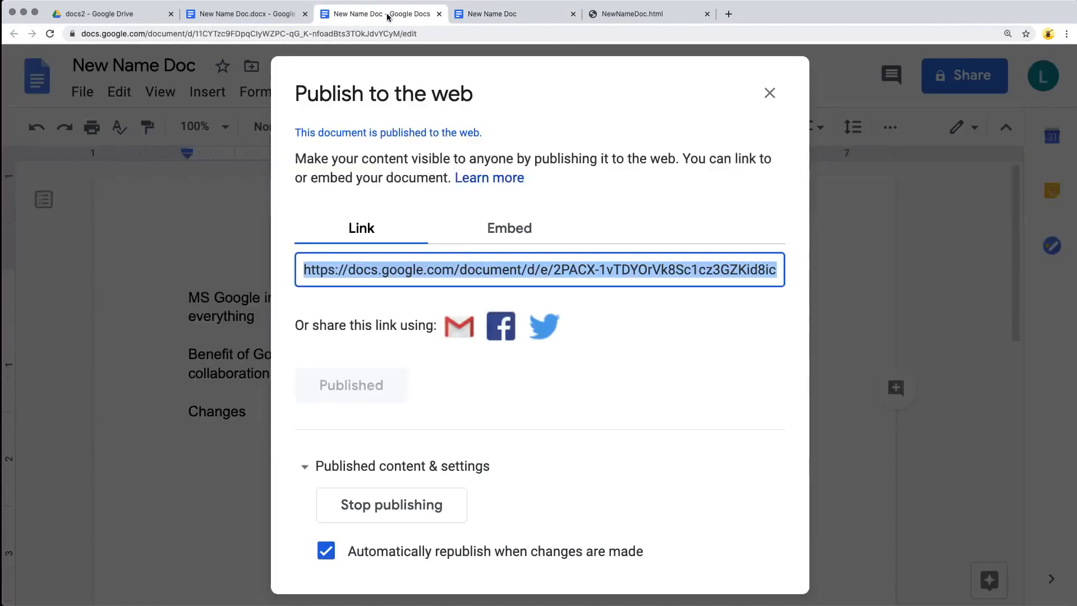
left_click(768, 93)
left_click(271, 411)
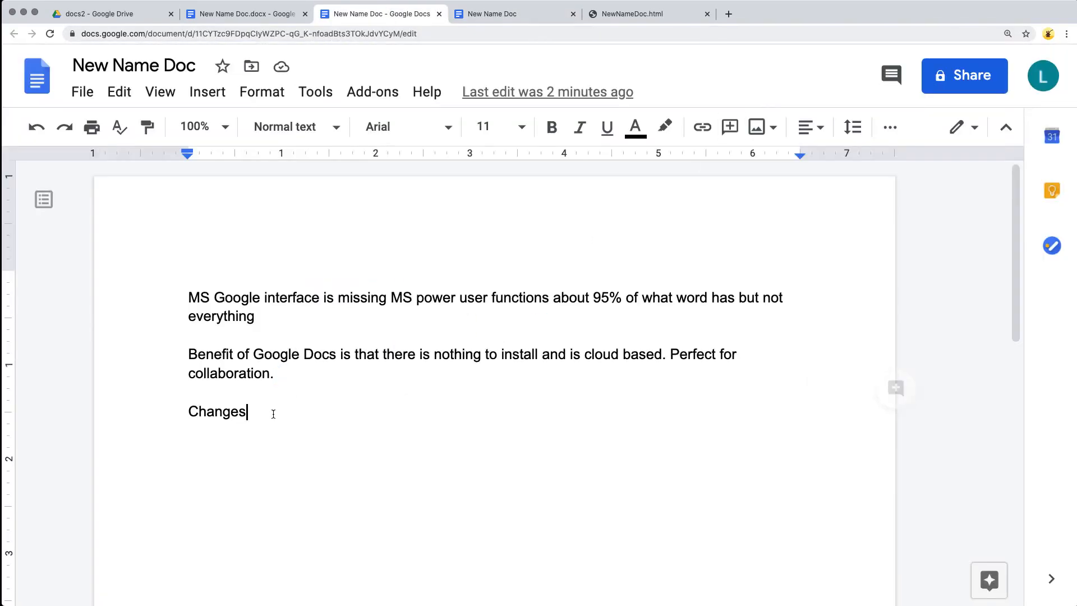
type("NE NEW")
left_click(491, 20)
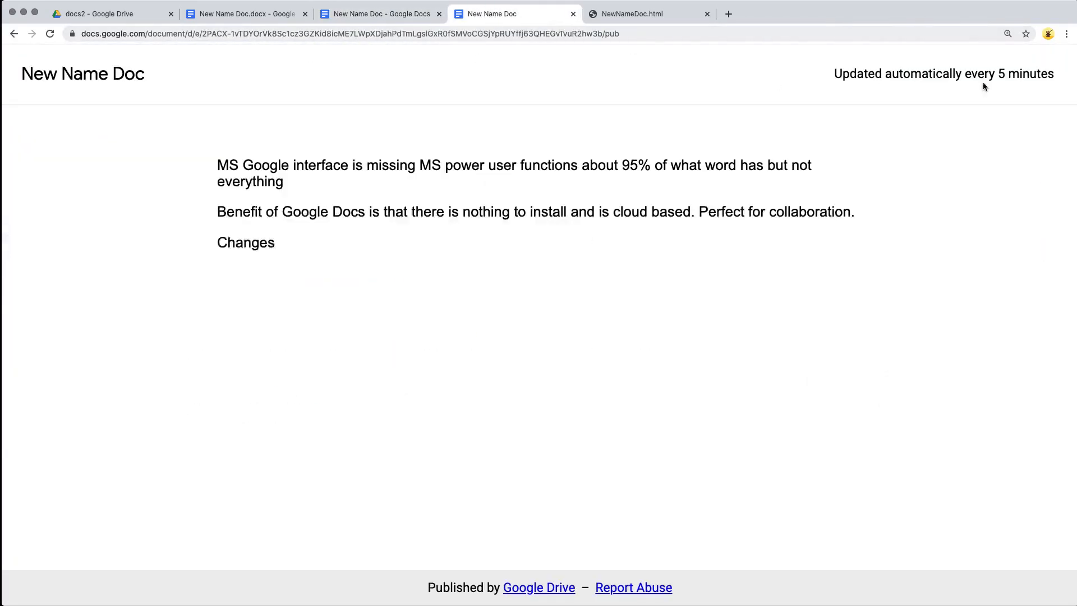
left_click(50, 34)
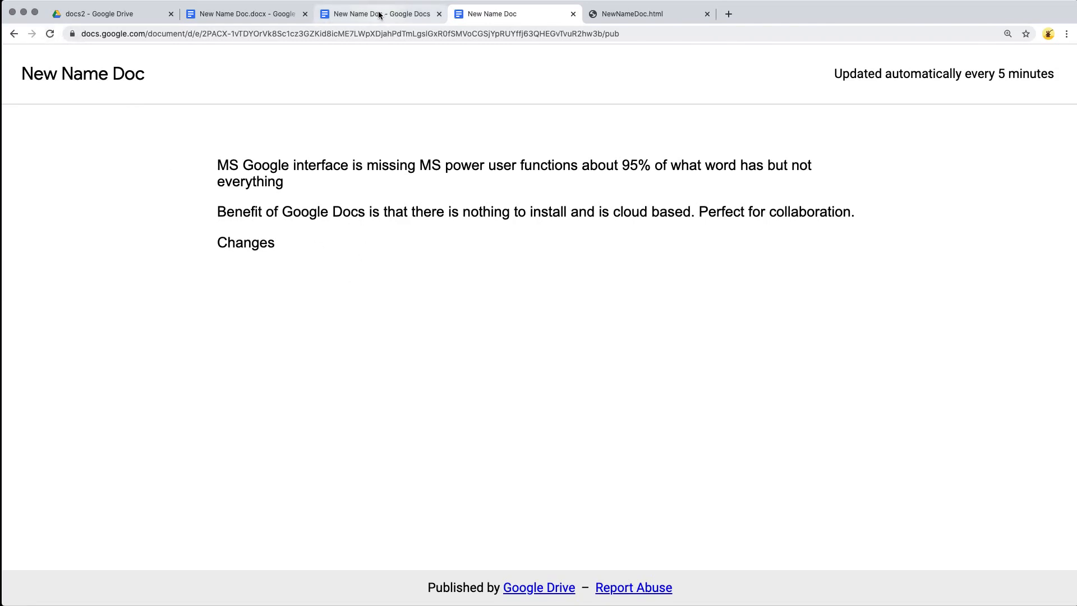
- Rename the original Google Docs document as DONT NOT USE and check its name in the docs2 Drive folder
left_click(378, 14)
left_click(101, 66)
type("DONT ")
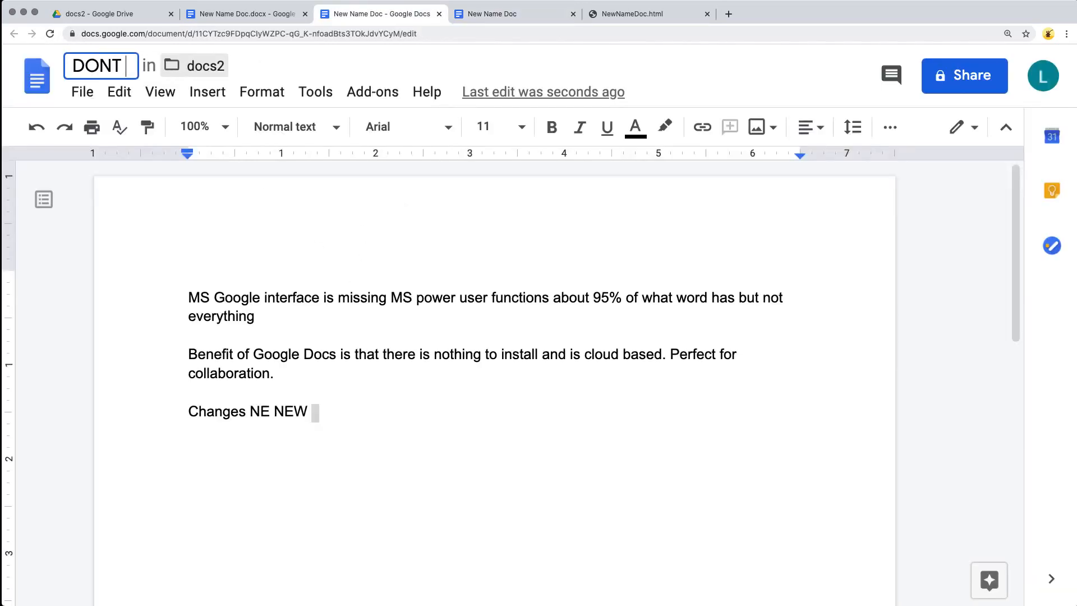
type("NOT USE")
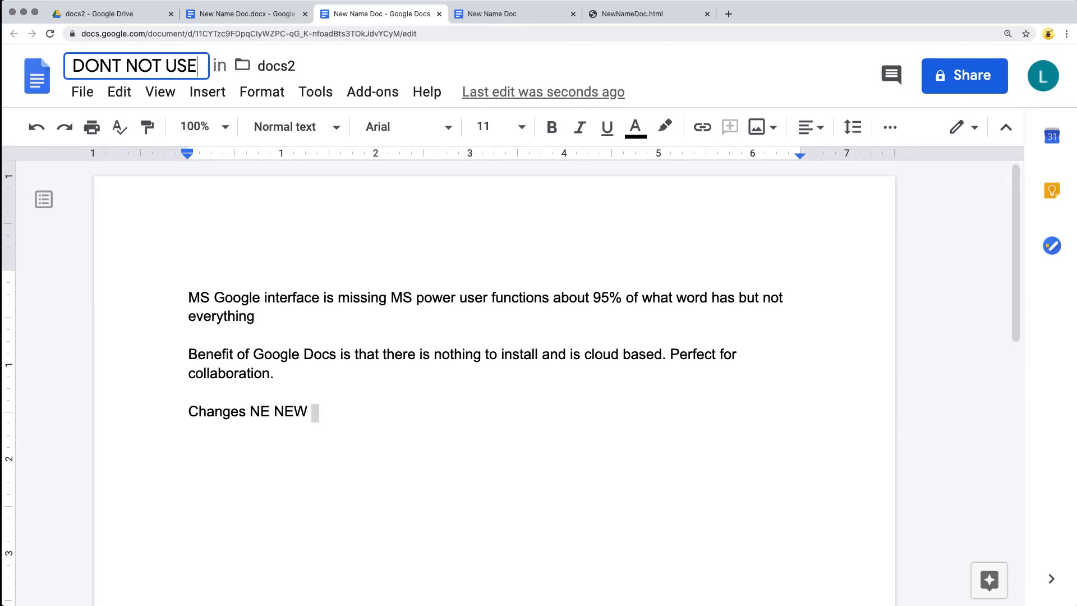
key("Return")
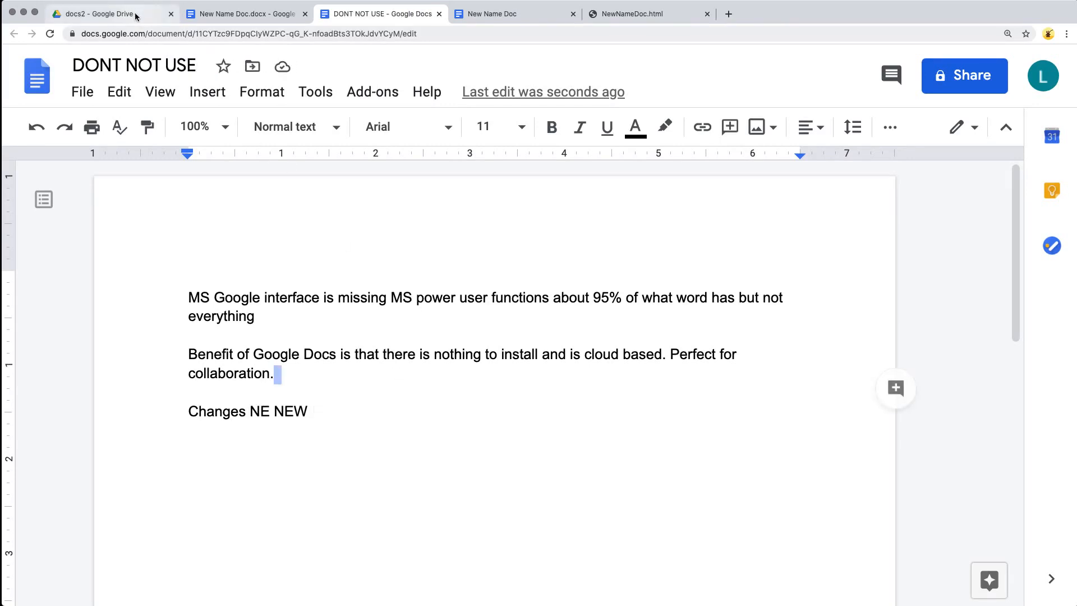
left_click(136, 14)
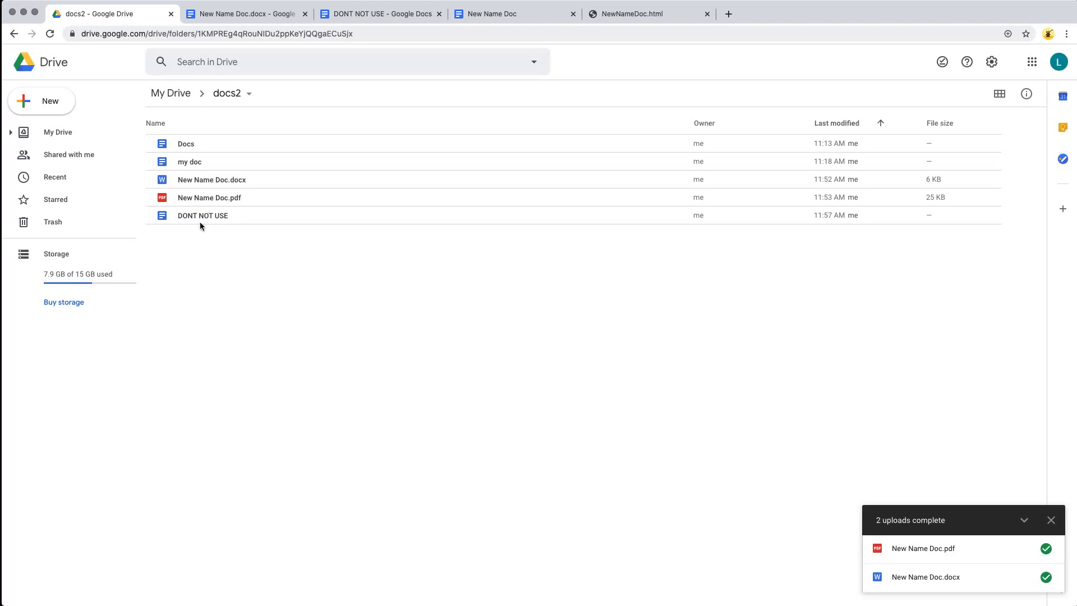
- Correct the title of the original Google Docs document to DO NOT USE
left_click(377, 16)
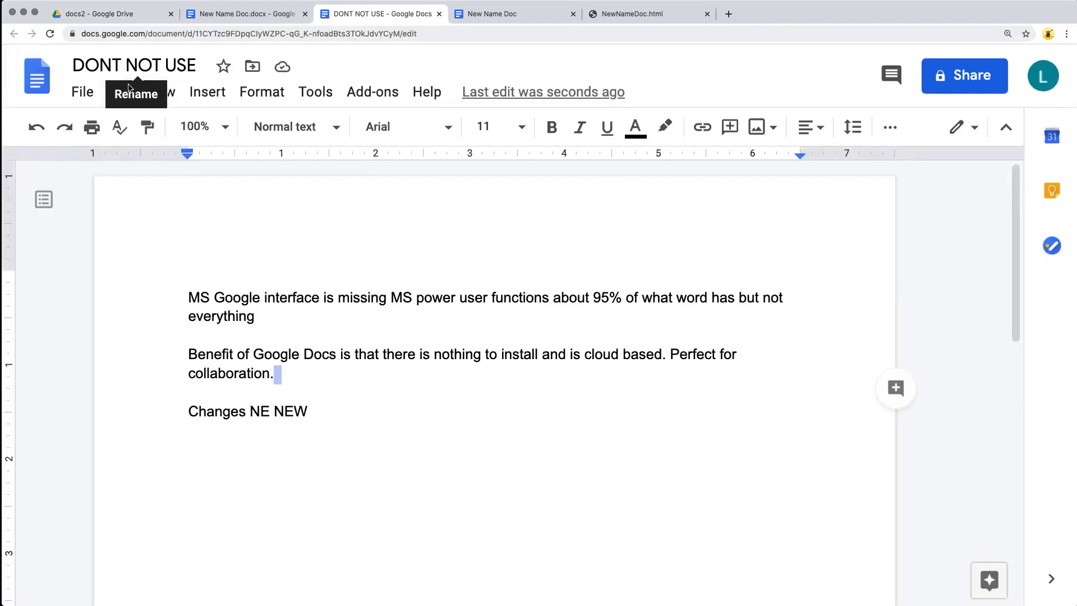
left_click(121, 66)
key("Delete")
left_click(192, 239)
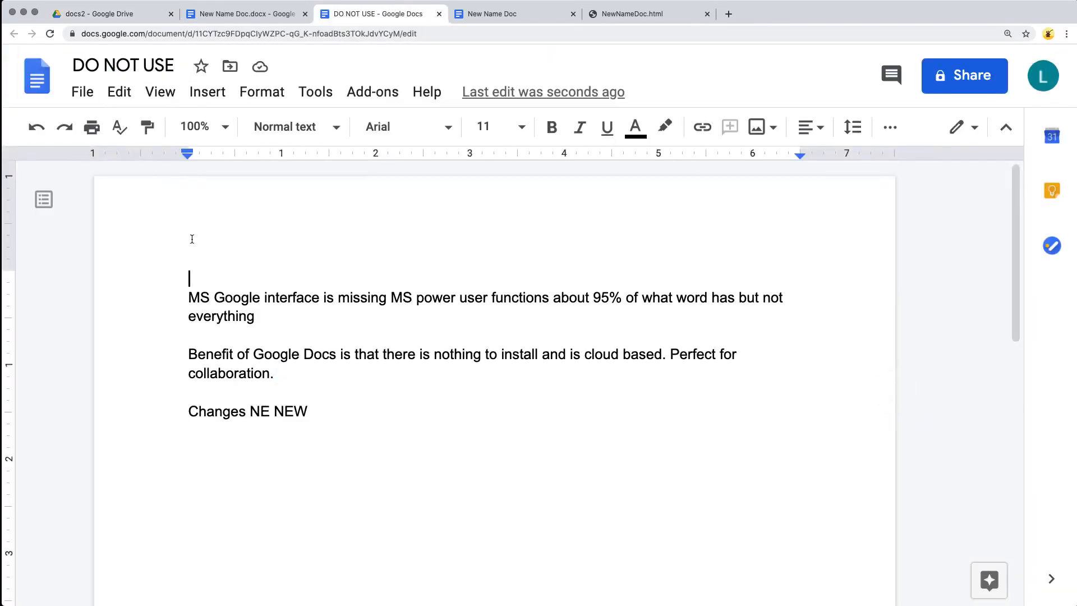
- Copy the original document's title for reuse and rename that document as My Doc
left_click(69, 64)
key("super+c")
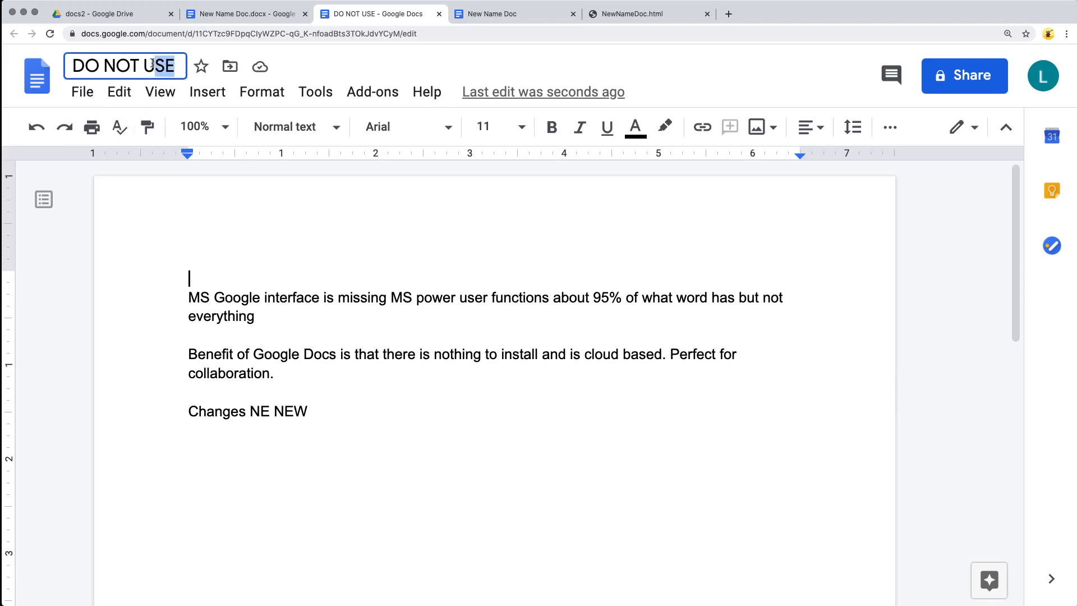
key("BackSpace")
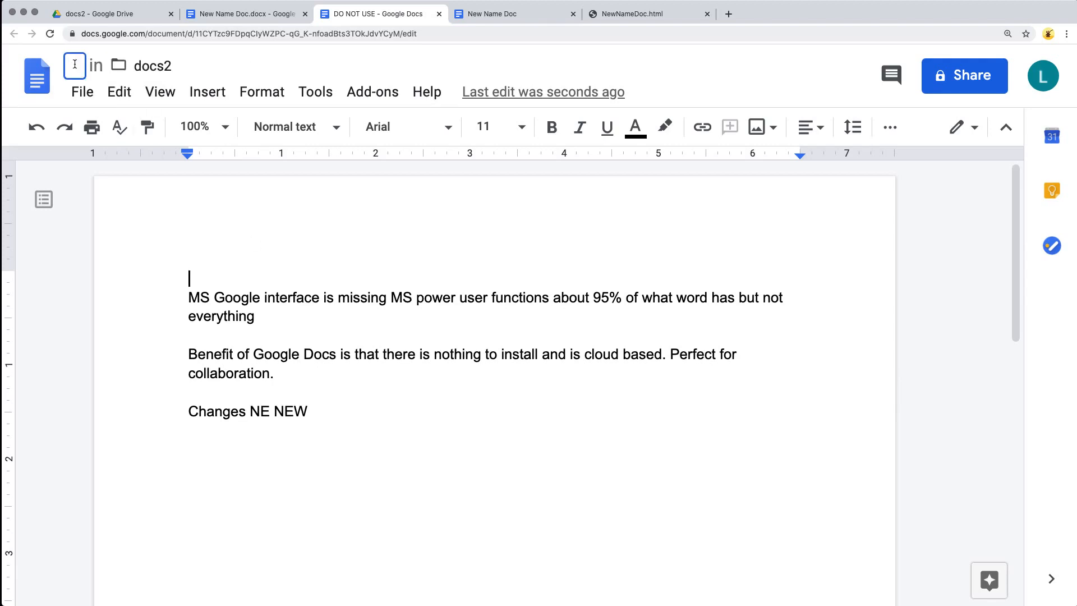
type("My Doc")
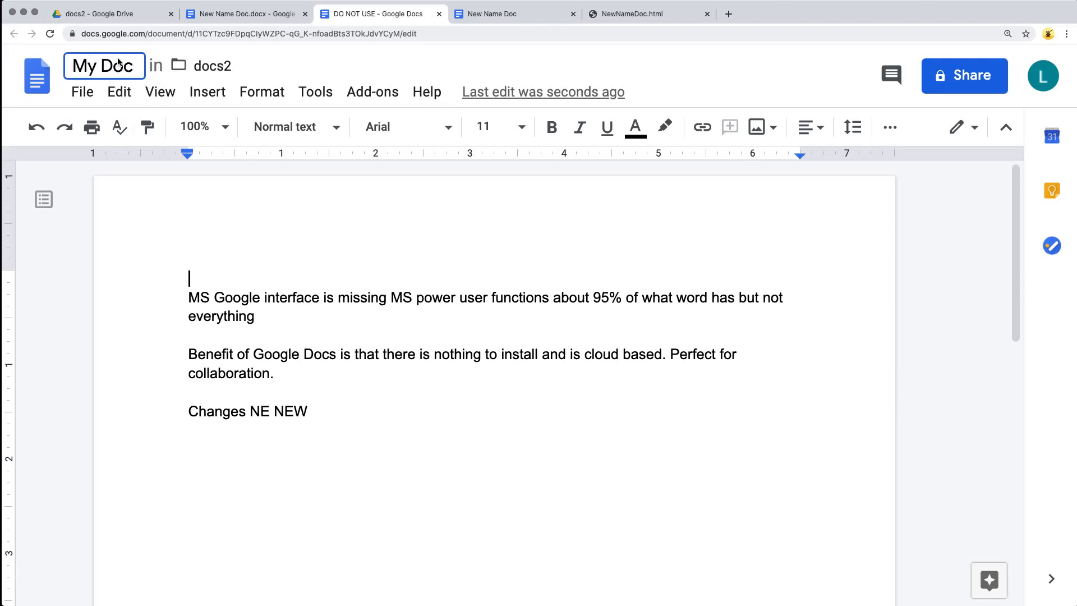
left_click(364, 368)
- Rename the DOCX version with the copied title DO NOT USE and check the file names in the docs2 Drive folder
left_click(232, 16)
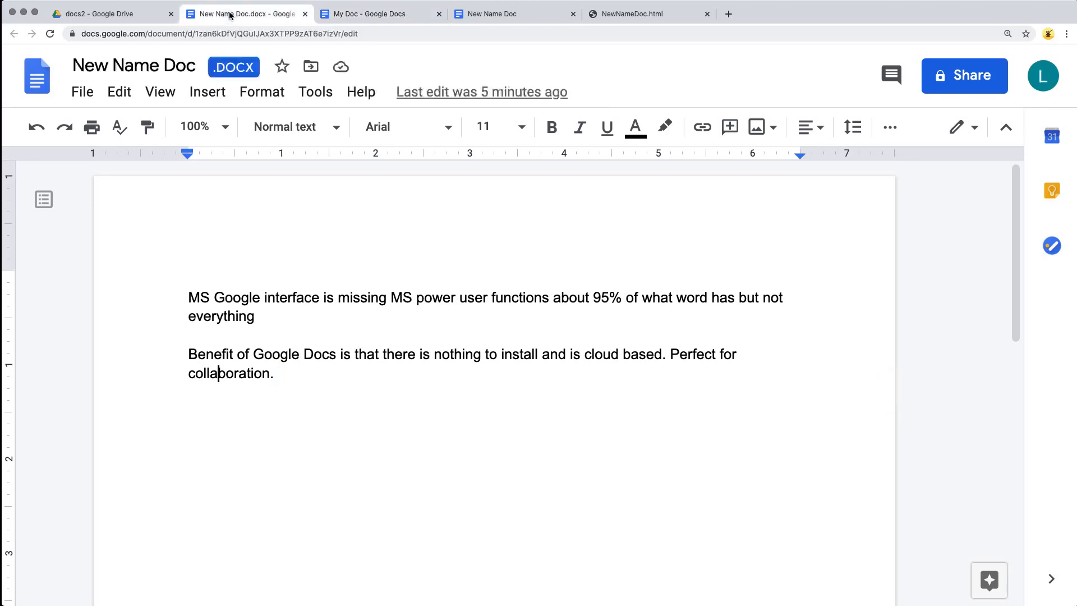
left_click(142, 63)
key("super+a")
key("super+v")
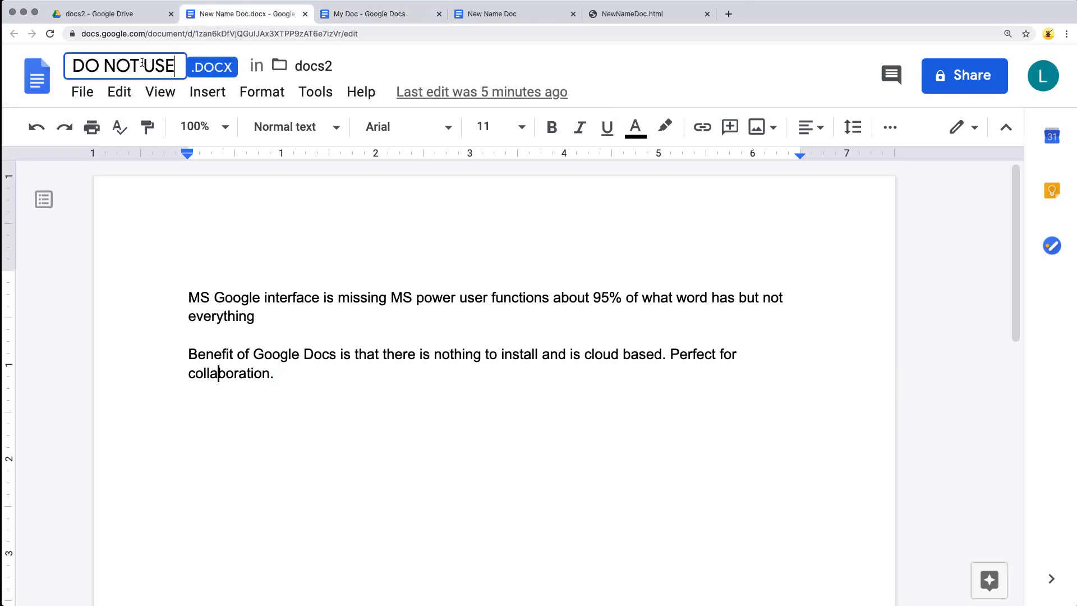
left_click(280, 260)
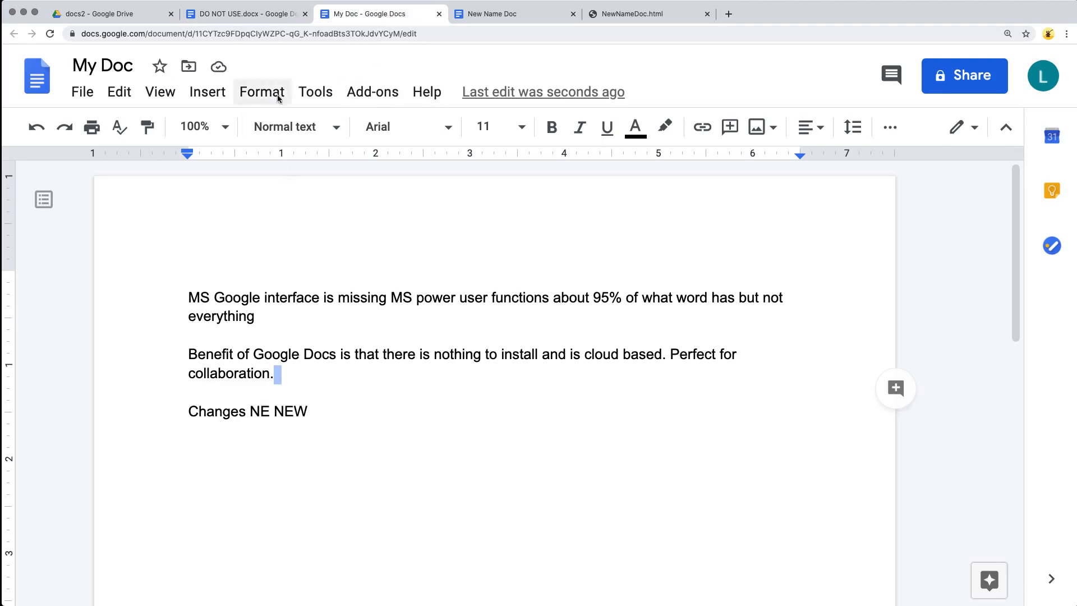
left_click(268, 14)
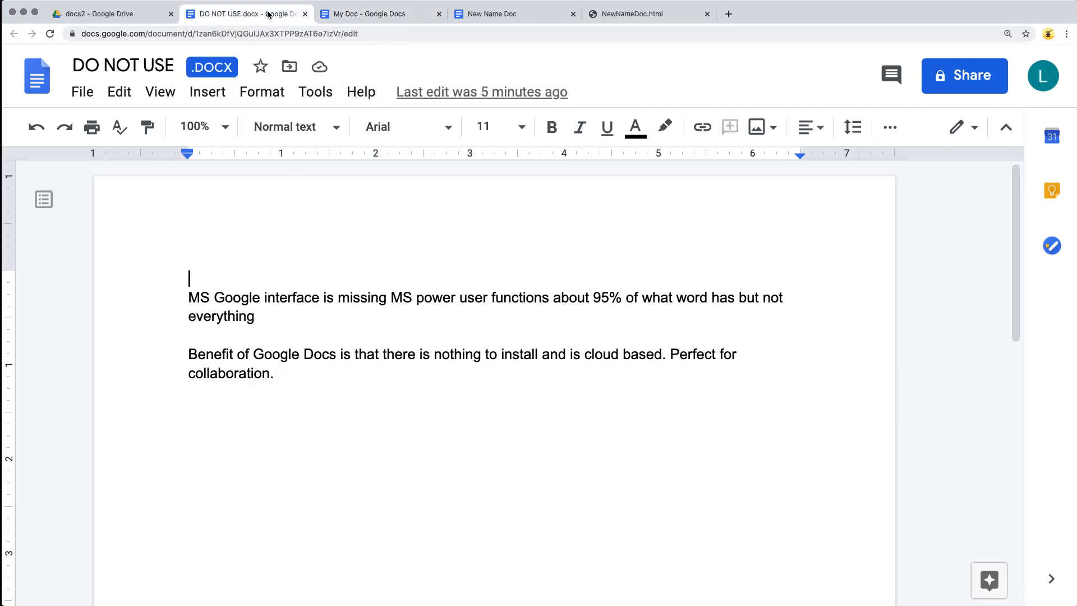
left_click(115, 15)
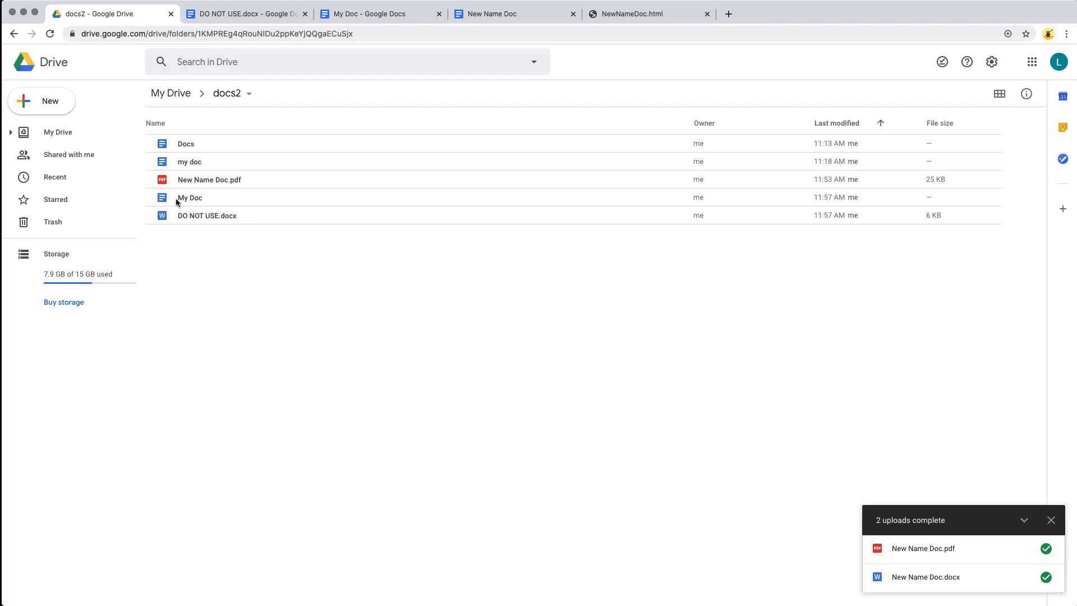
- Put LIVE in front of the original document's title, making it LIVE My Doc, and check the docs2 folder
left_click(370, 14)
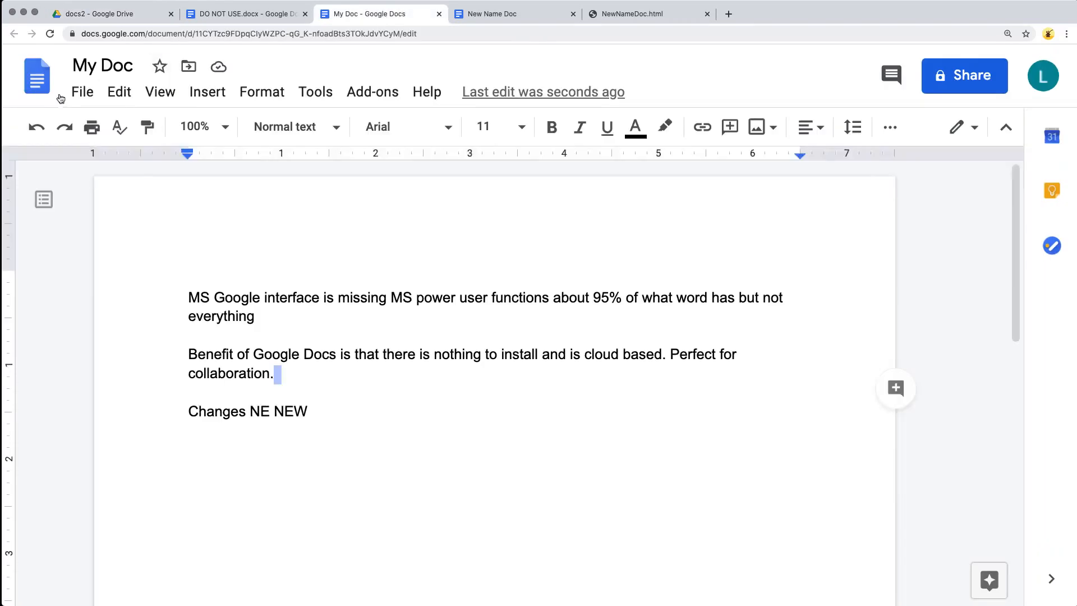
left_click(74, 66)
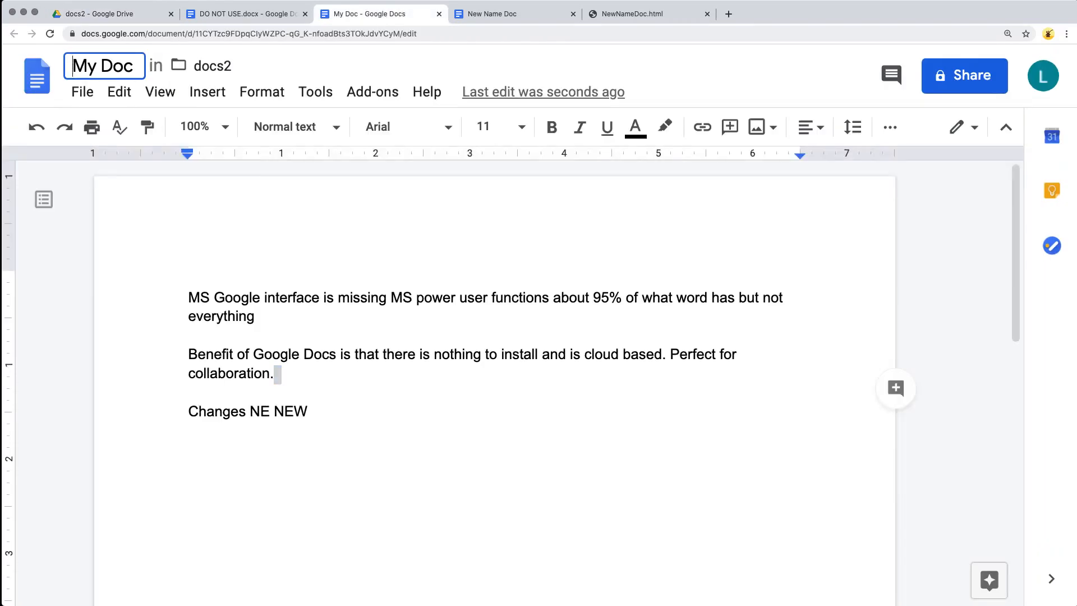
type("LIVE")
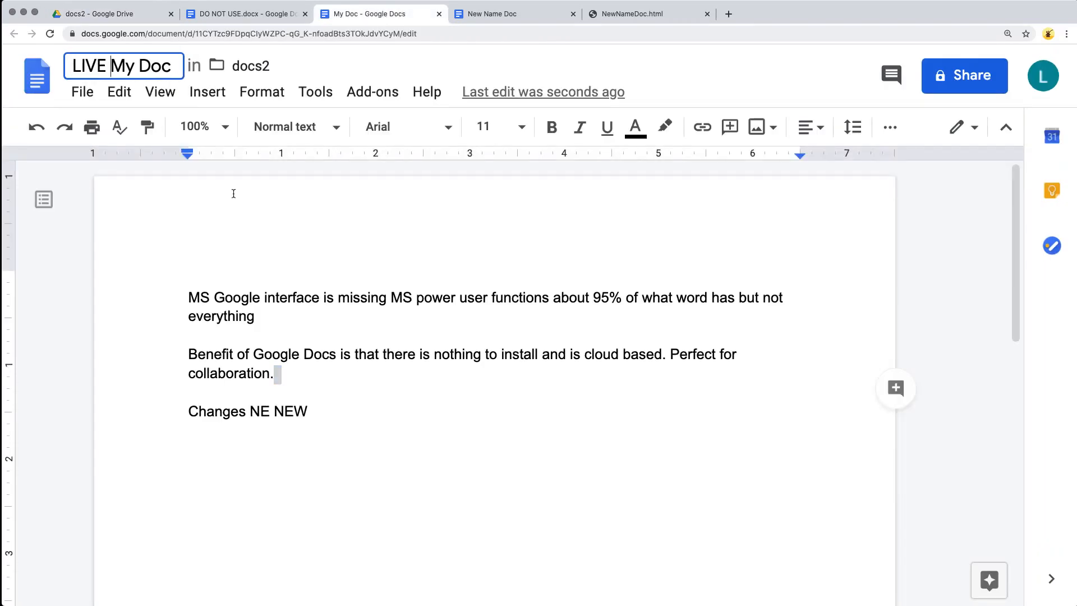
left_click(375, 317)
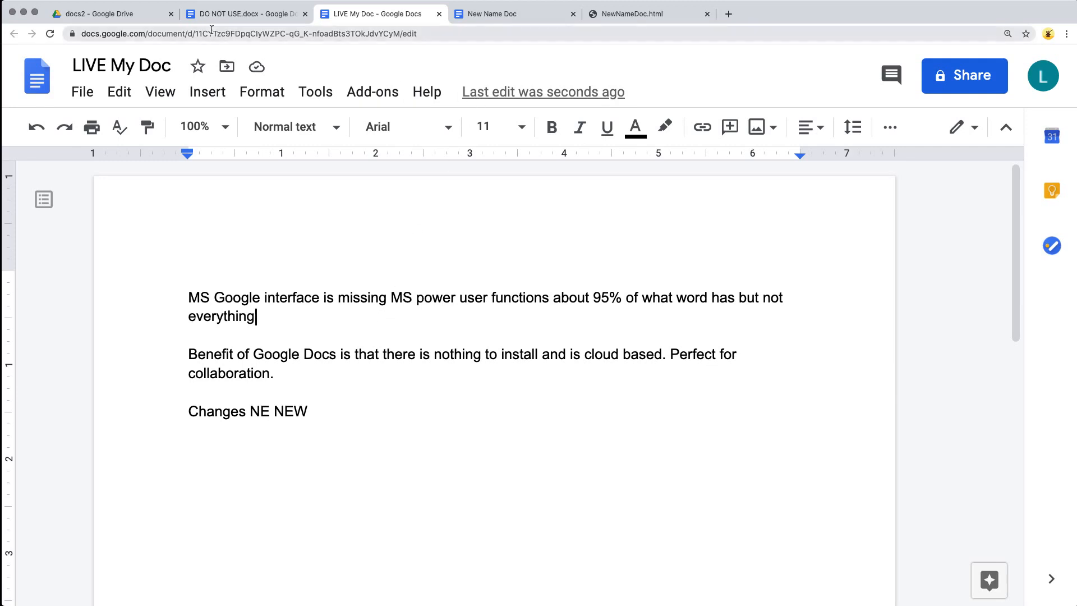
left_click(113, 15)
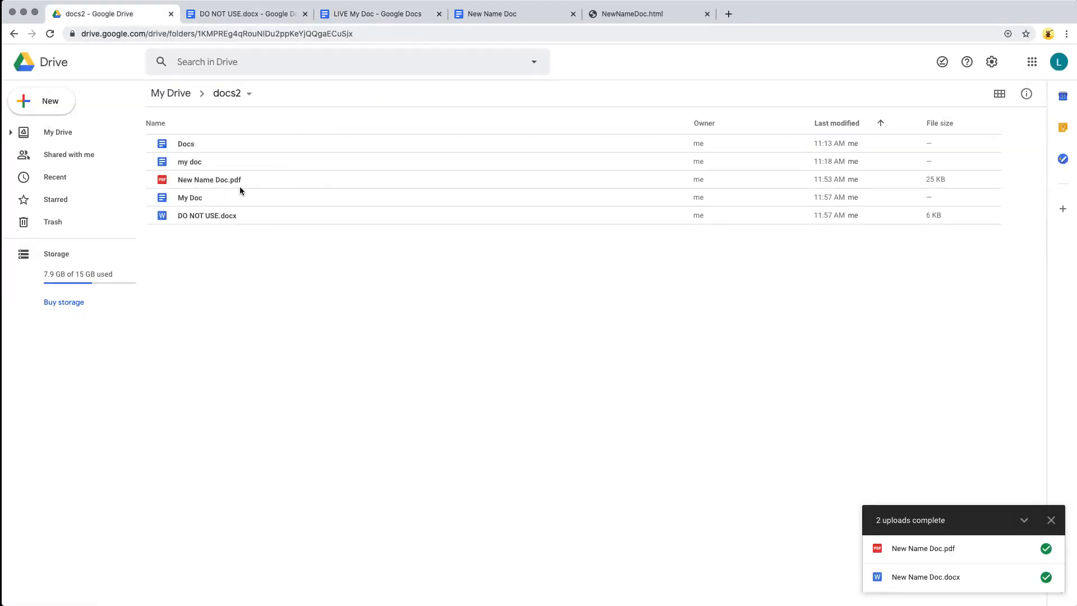
- Save the DO NOT USE Word document as a separate Google Docs document
key("ctrl+Tab")
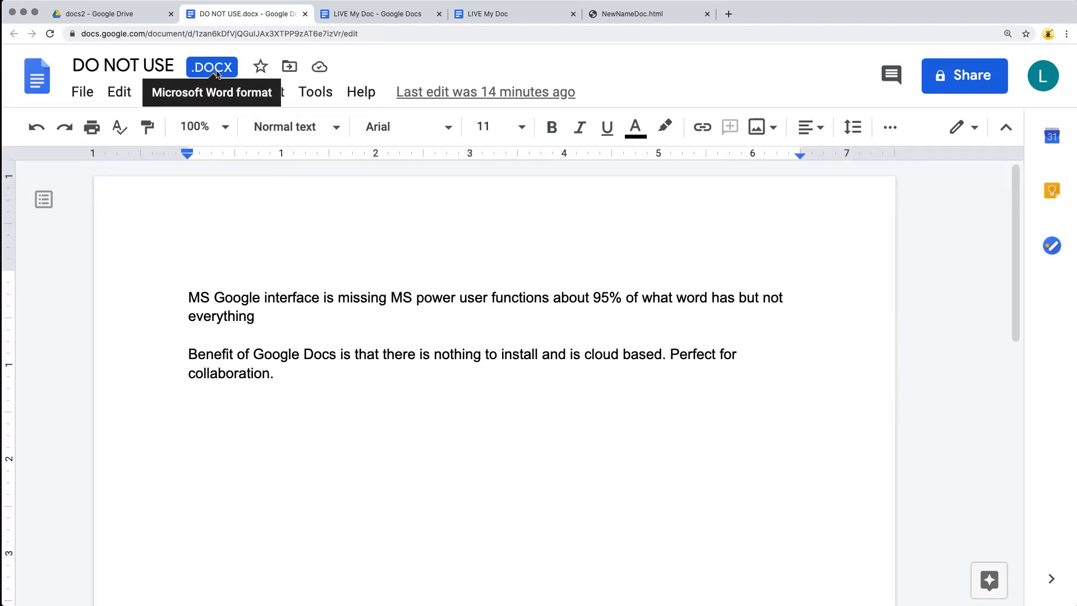
left_click(255, 250)
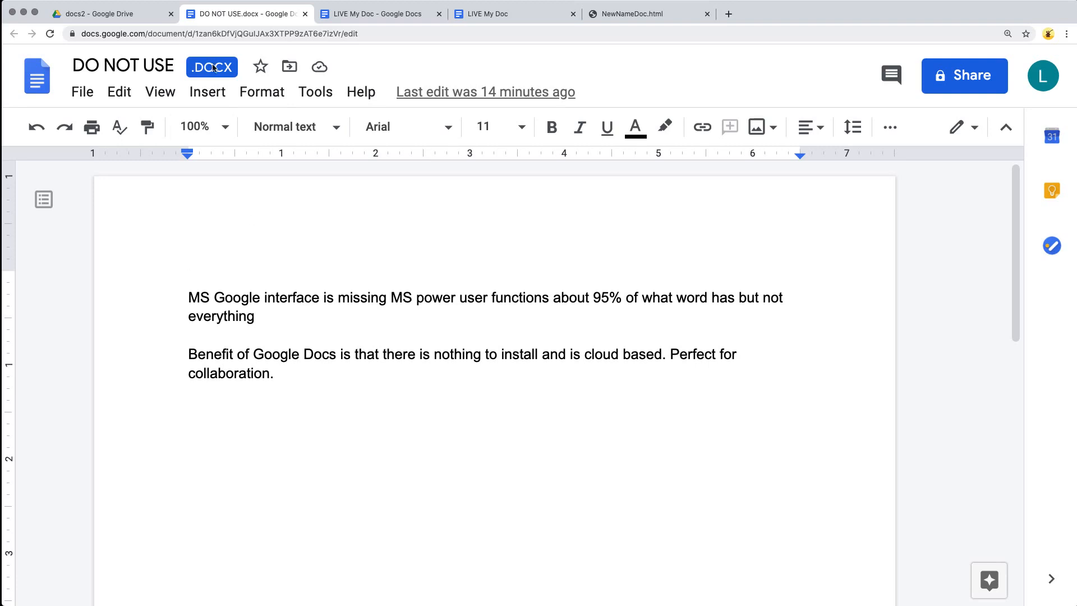
left_click(77, 93)
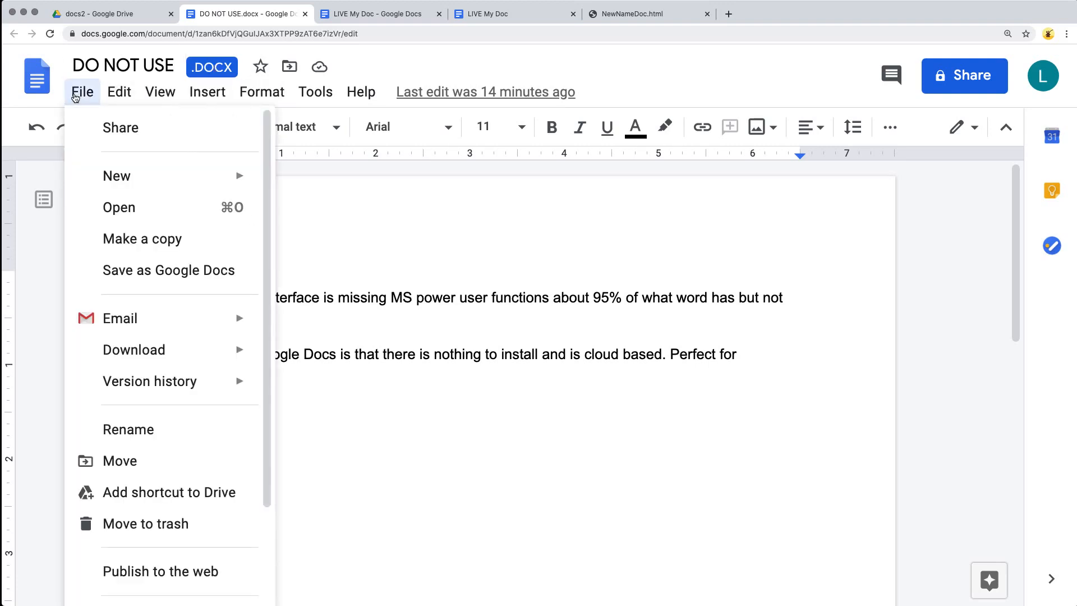
left_click(140, 270)
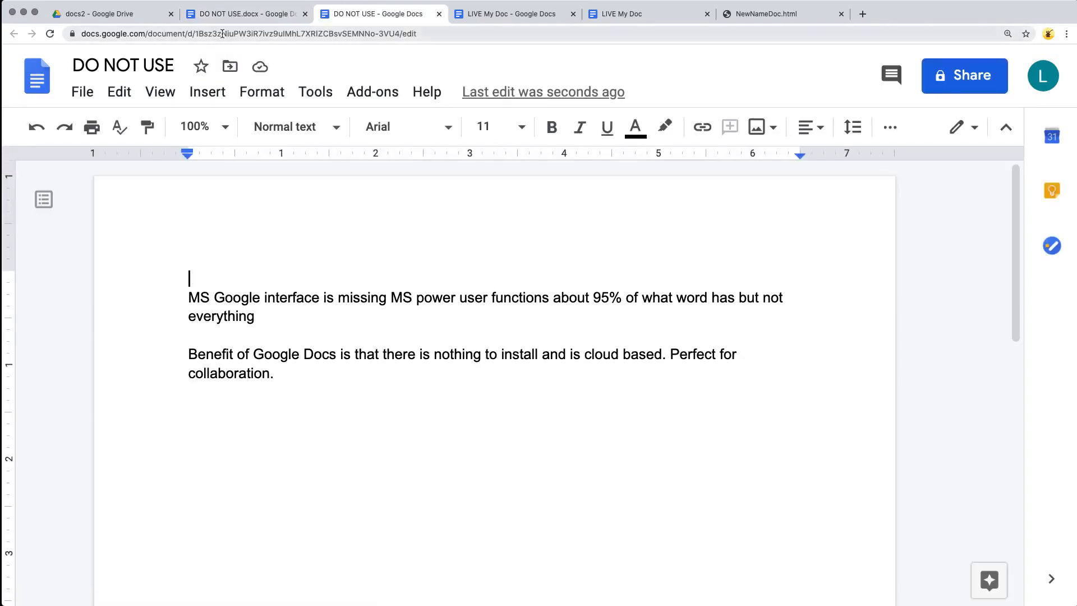
- Highlight the document ID in the converted file's address and compare the converted file with the DOCX version and the docs2 folder listing
left_click_drag(196, 35, 402, 35)
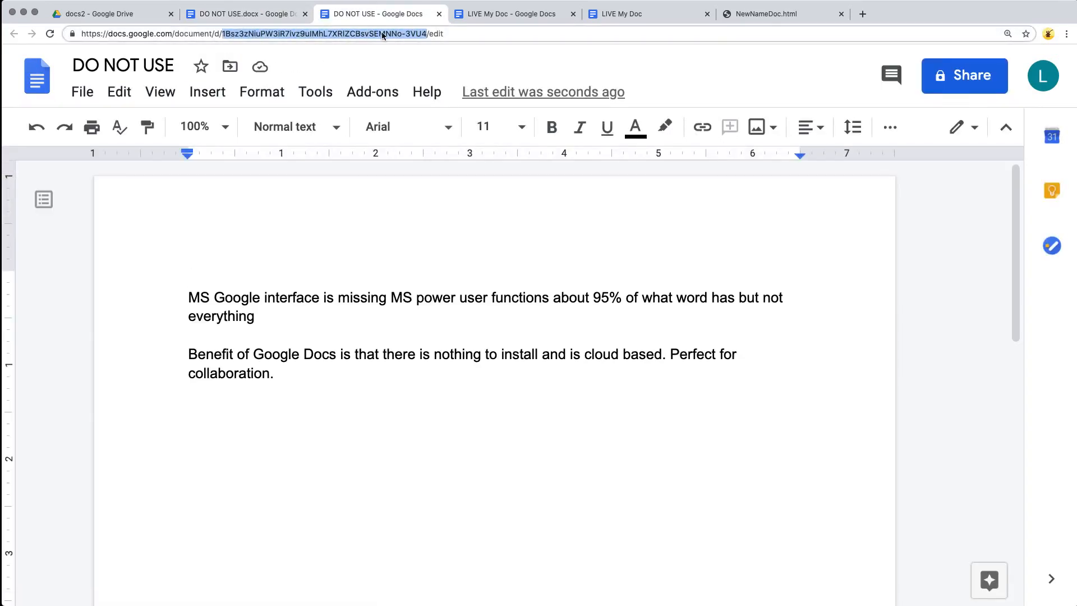
left_click(251, 15)
left_click(116, 14)
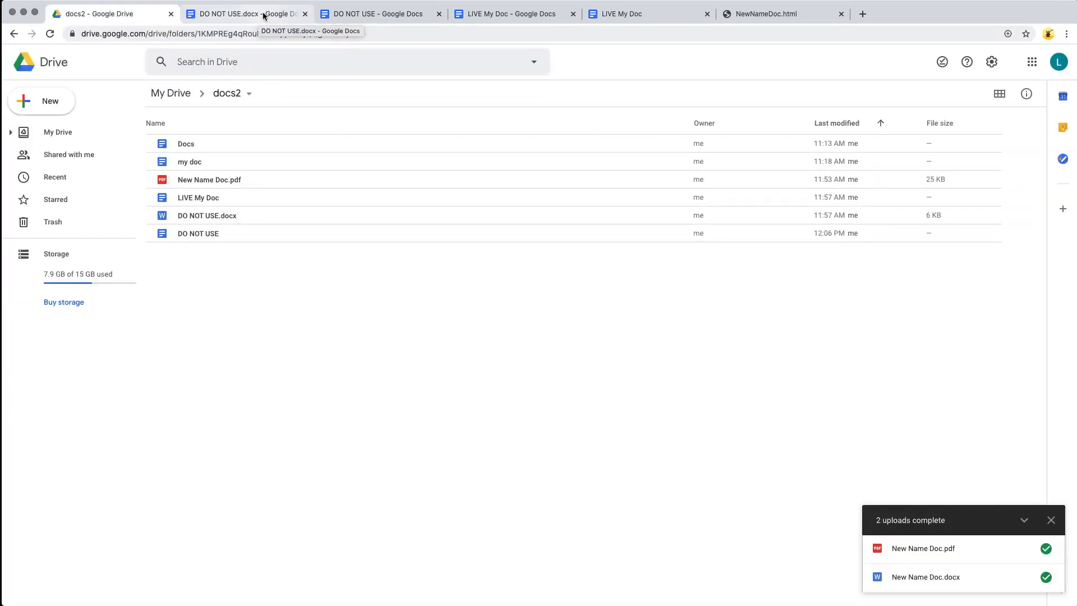
left_click(376, 14)
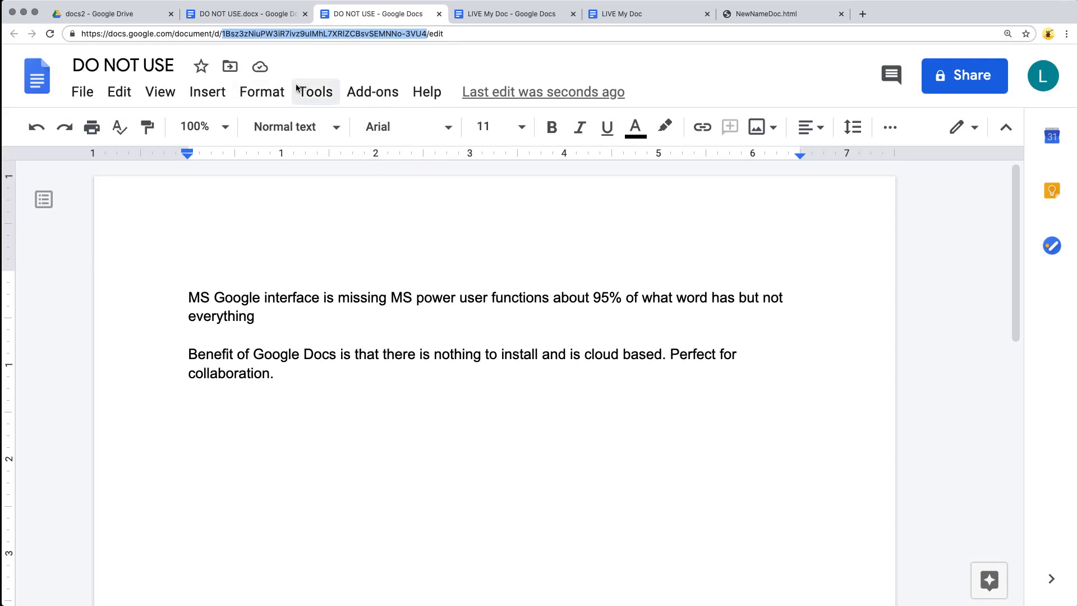
left_click(114, 15)
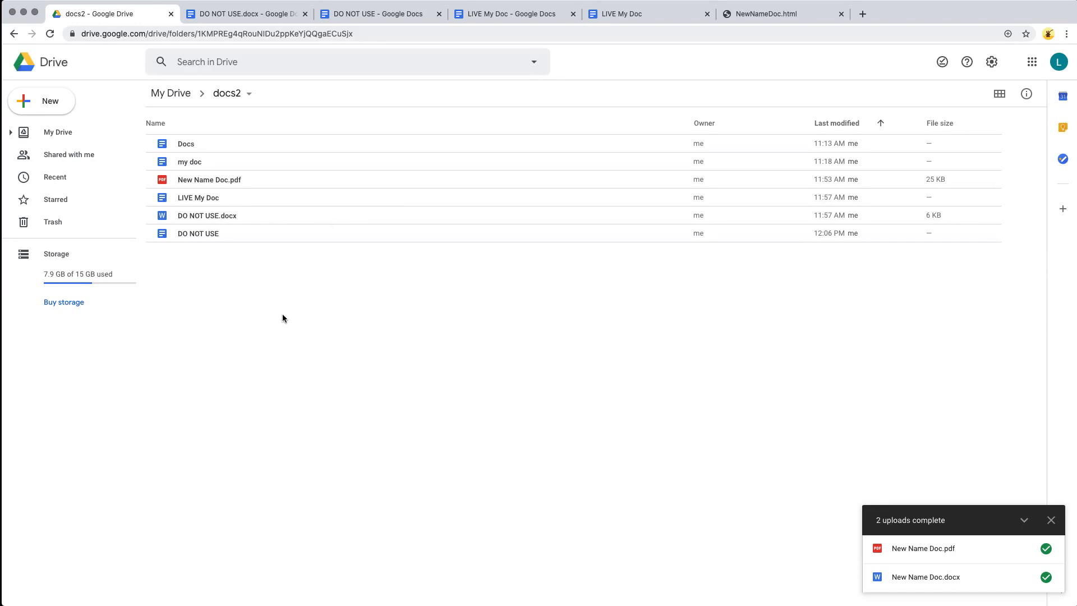
left_click(368, 14)
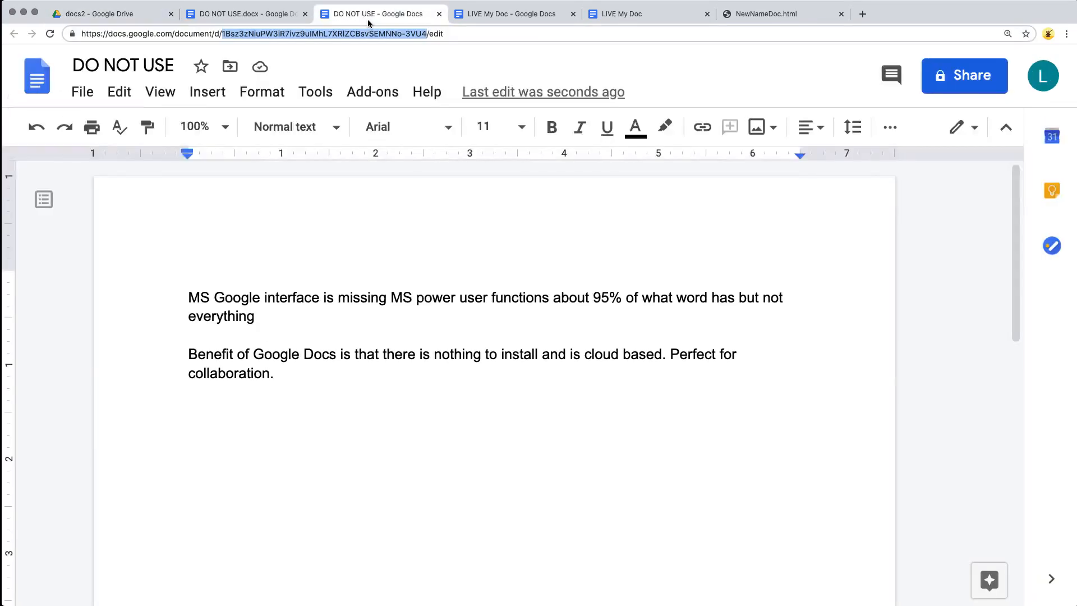
left_click(241, 15)
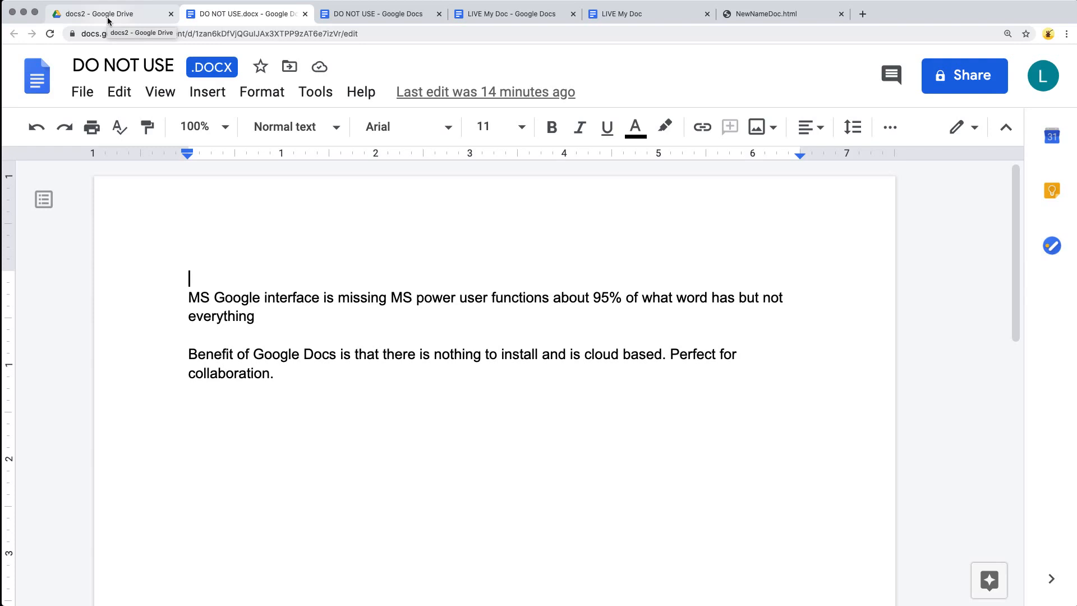
left_click(108, 21)
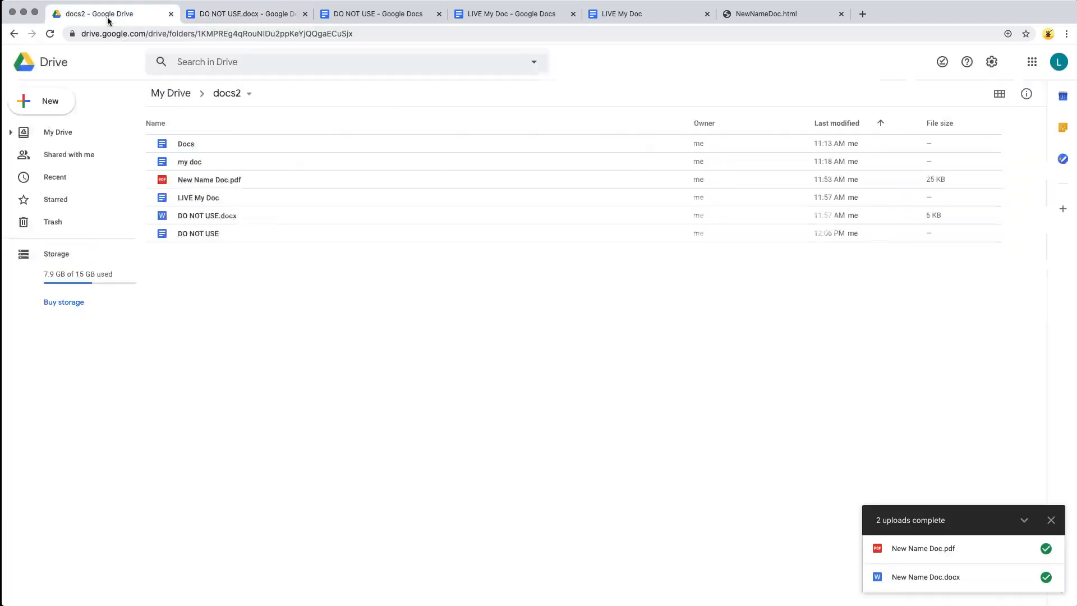